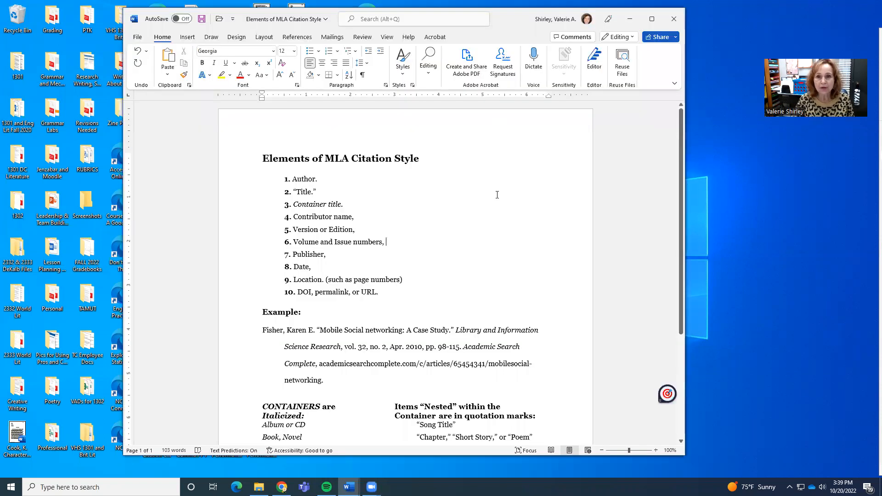
# Step: Review the numbered MLA citation elements, the example citation, and the lists of italicized containers and nested items in quotation marks
pyautogui.scroll(-1, 404, 212)
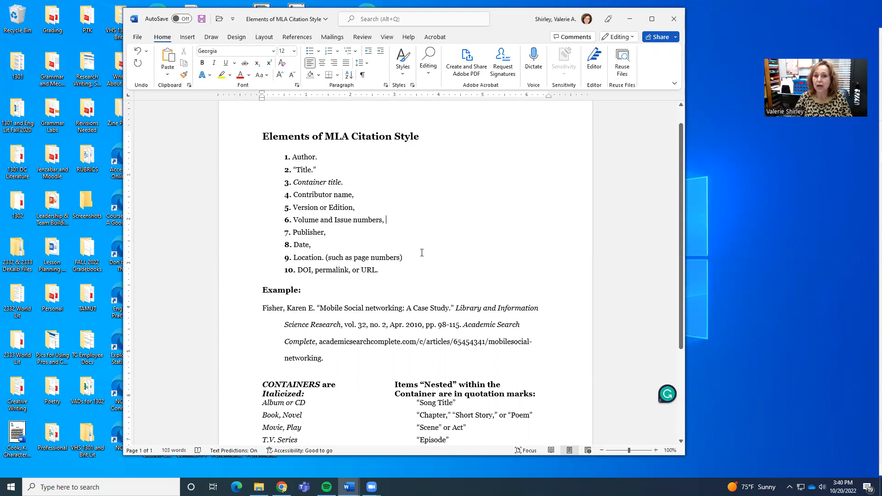
pyautogui.scroll(-1, 406, 280)
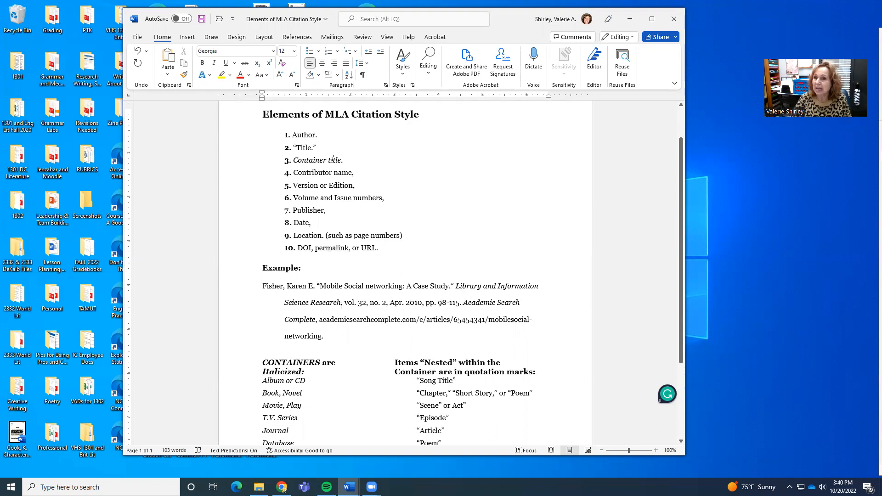
pyautogui.scroll(-4, 370, 303)
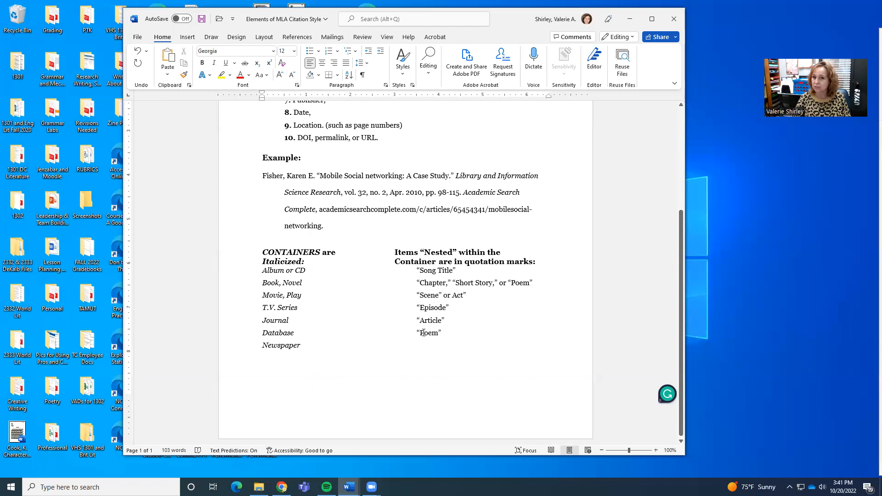
pyautogui.scroll(3, 422, 331)
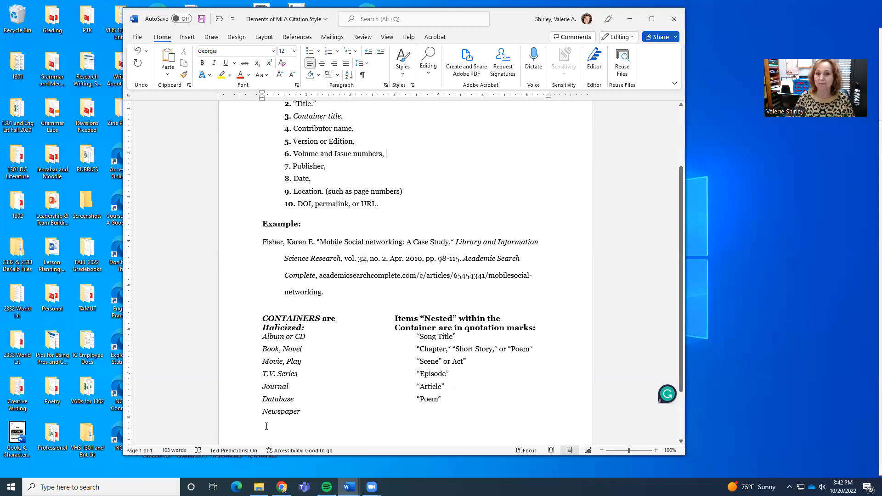
pyautogui.scroll(3, 516, 207)
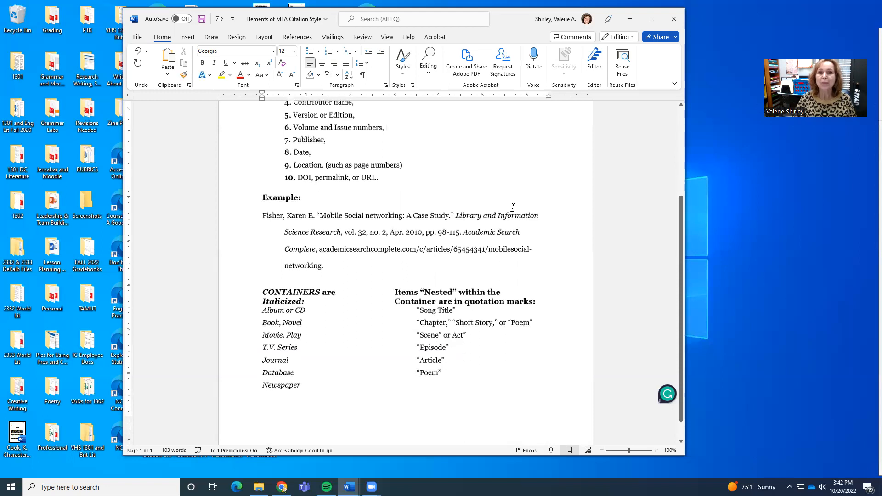
pyautogui.scroll(-3, 516, 208)
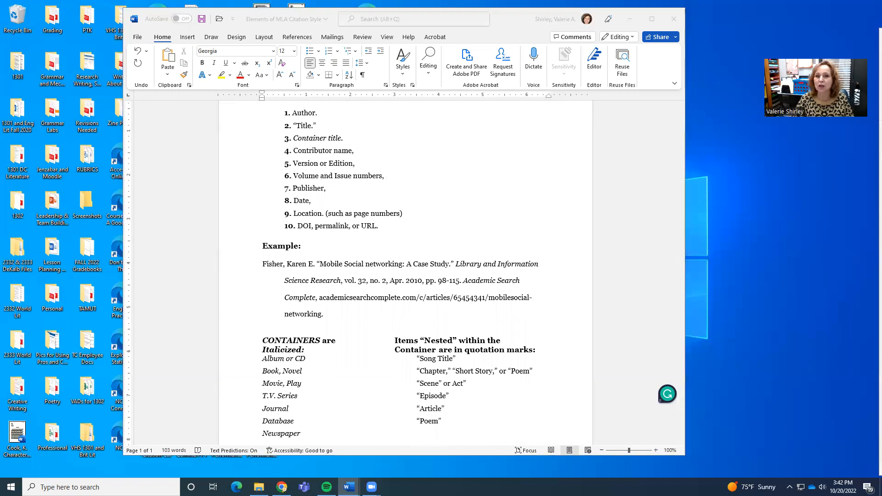
# Step: Switch to the document holding the two database citations and insert two blank lines after the giraffe article citation
pyautogui.hotkey('alt', 'Tab')
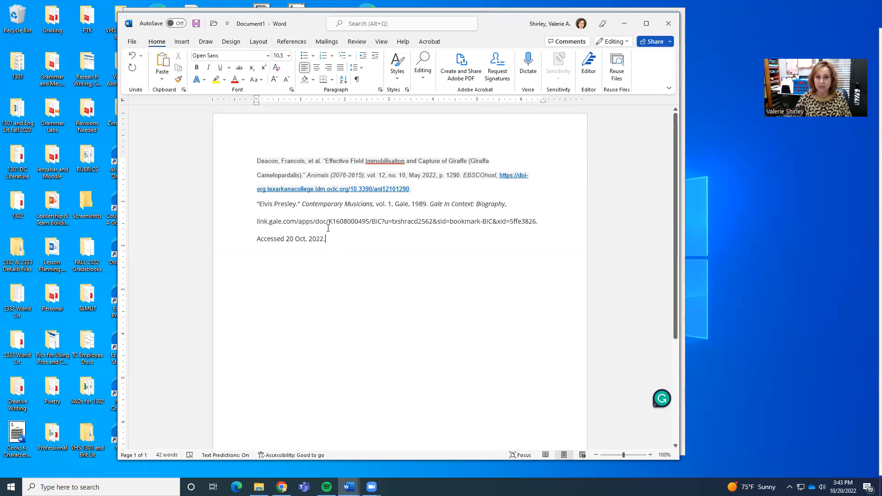
pyautogui.click(255, 161)
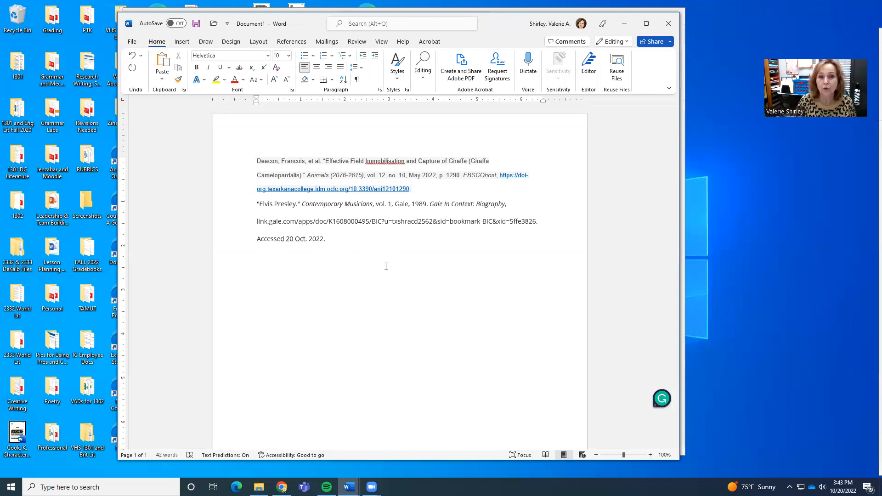
pyautogui.click(429, 191)
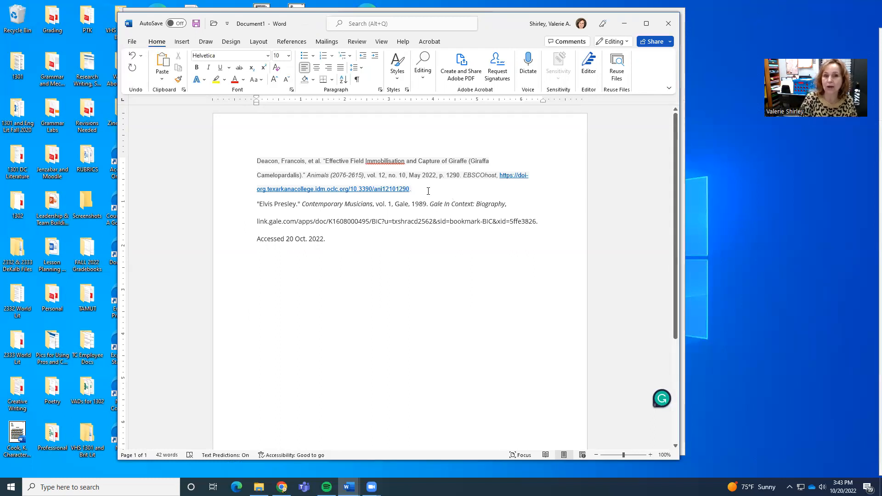
pyautogui.press('Return')
pyautogui.press('Return')
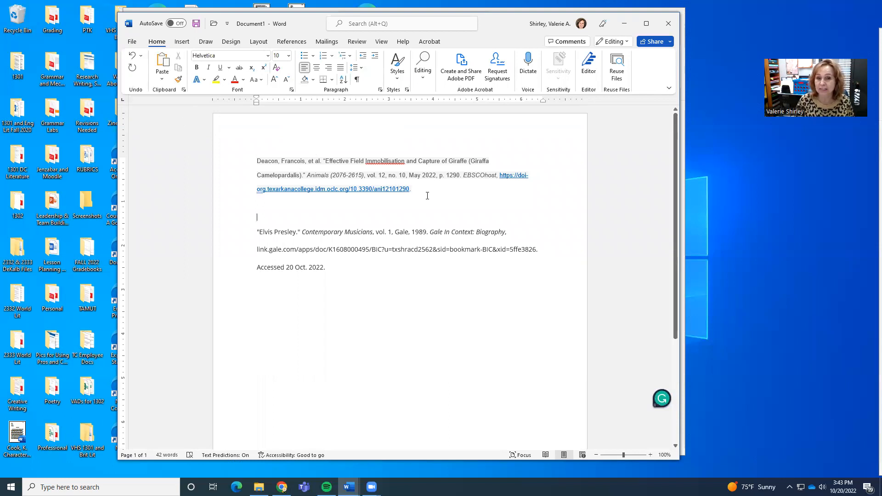
# Step: Copy the giraffe article citation and paste a duplicate directly beneath it, keeping the source formatting
pyautogui.moveTo(414, 192); pyautogui.dragTo(256, 161)
pyautogui.rightClick(347, 174)
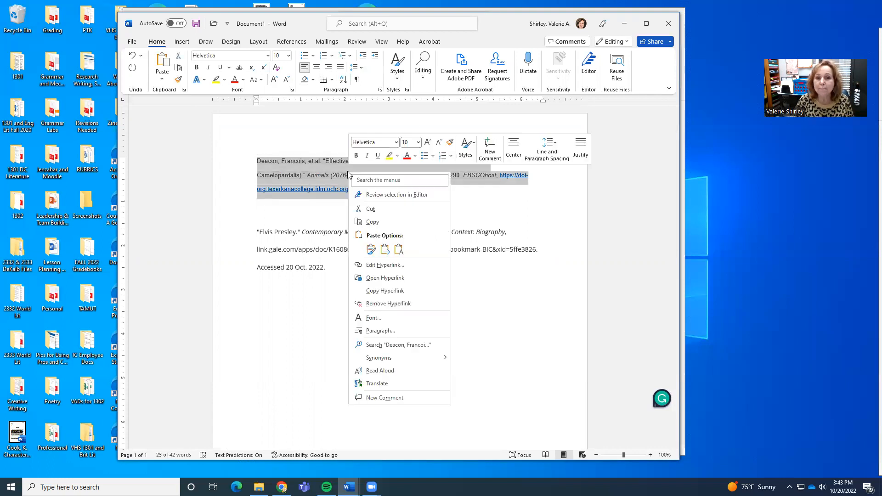
pyautogui.click(373, 221)
pyautogui.click(289, 211)
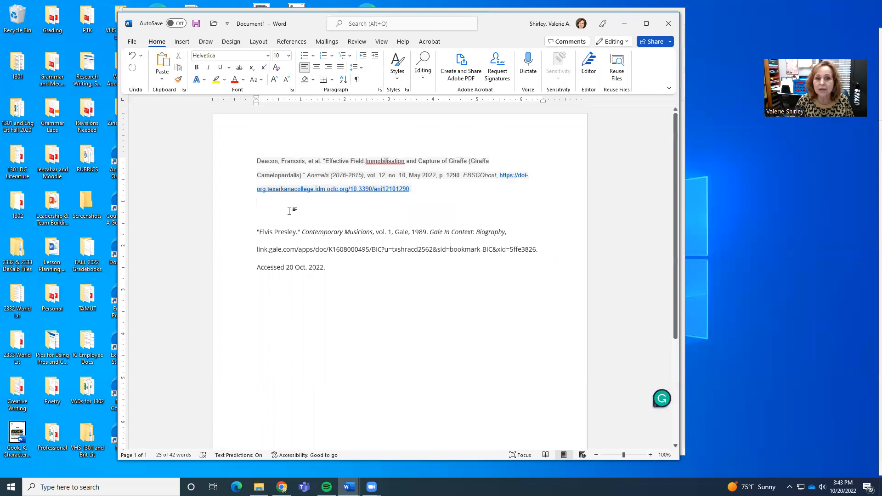
pyautogui.rightClick(289, 211)
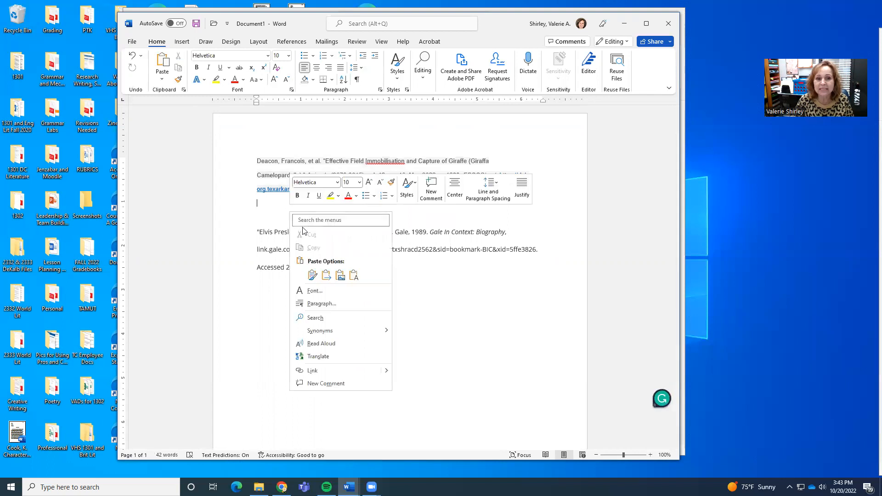
pyautogui.click(312, 275)
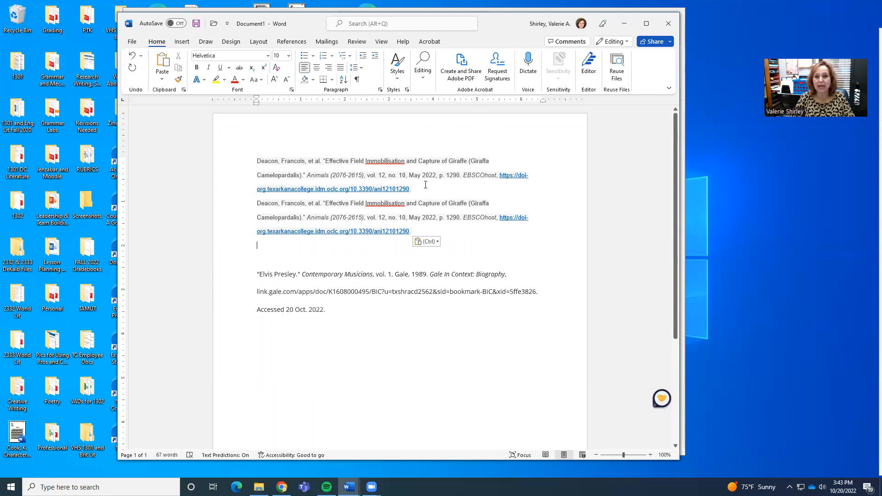
pyautogui.press('Return')
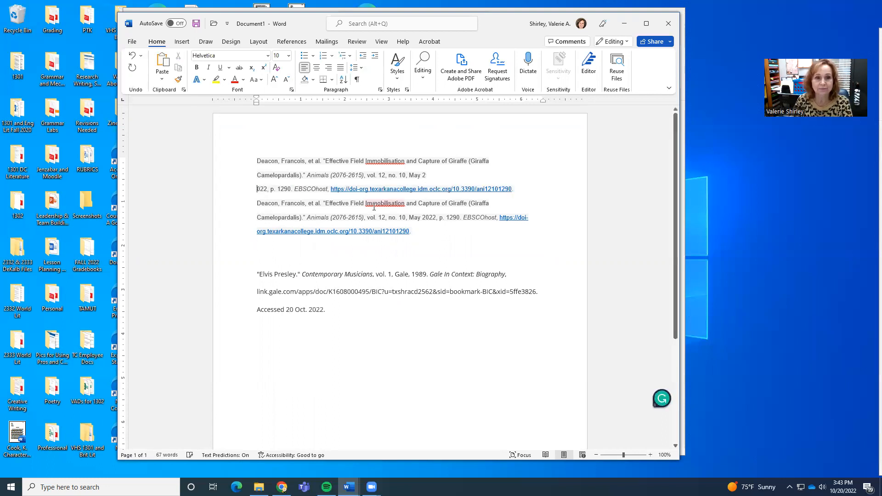
pyautogui.press('BackSpace')
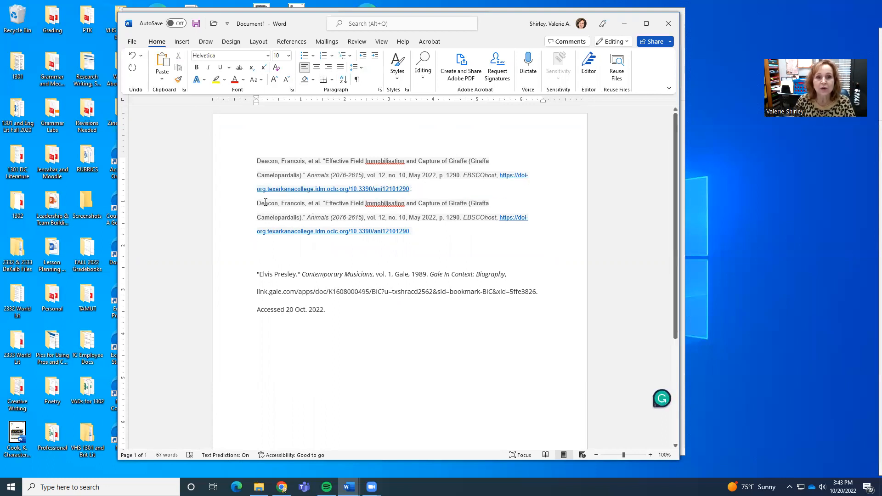
# Step: Clear all formatting from the duplicated giraffe article citation
pyautogui.moveTo(255, 202); pyautogui.dragTo(416, 234)
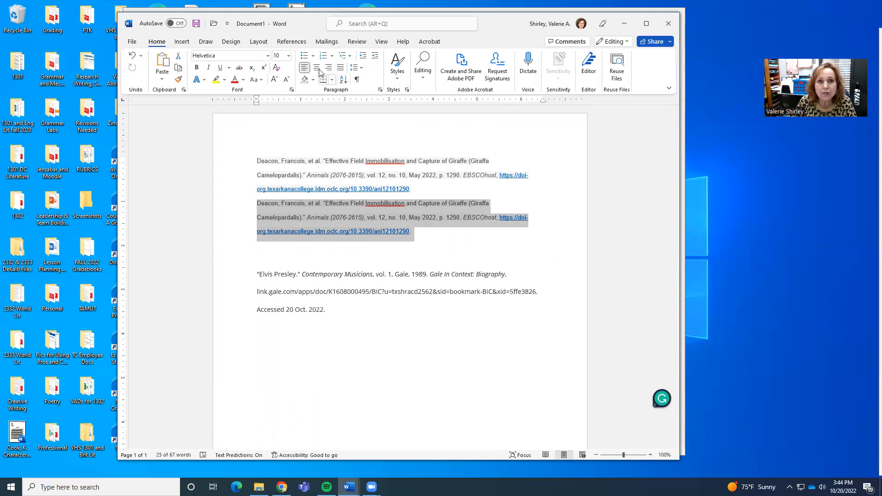
pyautogui.click(276, 72)
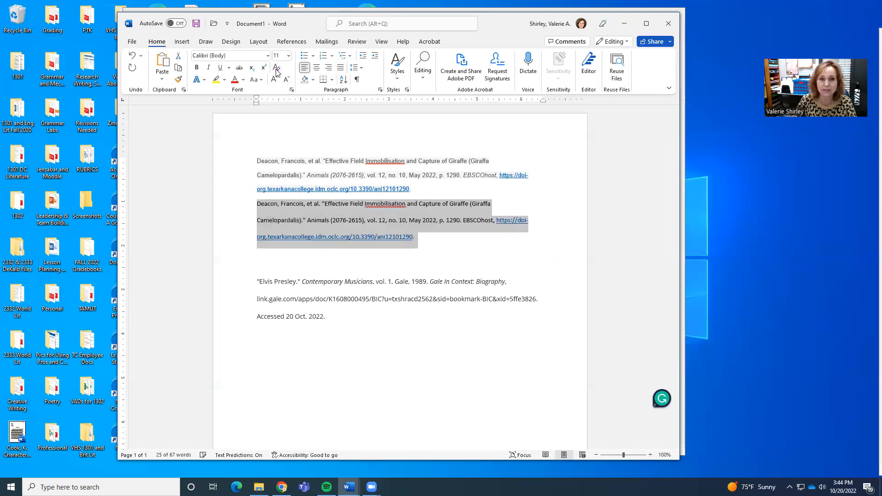
pyautogui.click(441, 252)
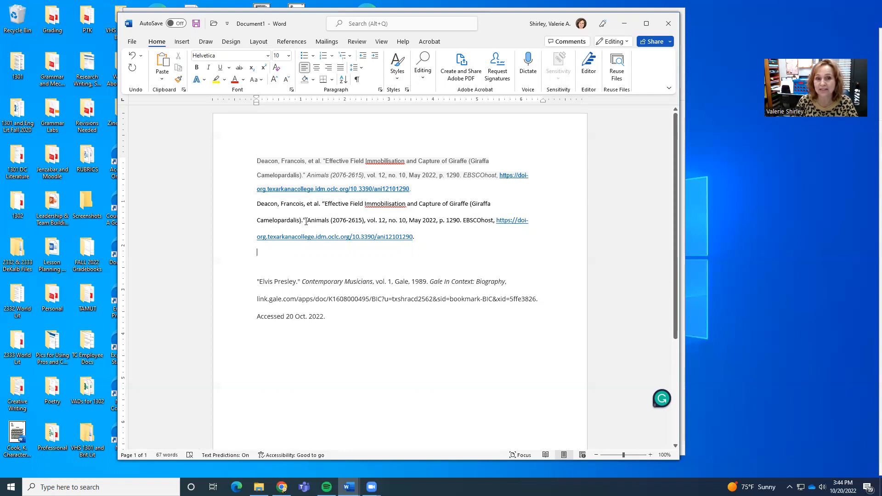
# Step: Italicize the container titles "Animals" and "EBSCOhost" in the duplicated giraffe article citation
pyautogui.moveTo(300, 221); pyautogui.dragTo(320, 223)
pyautogui.click(321, 222)
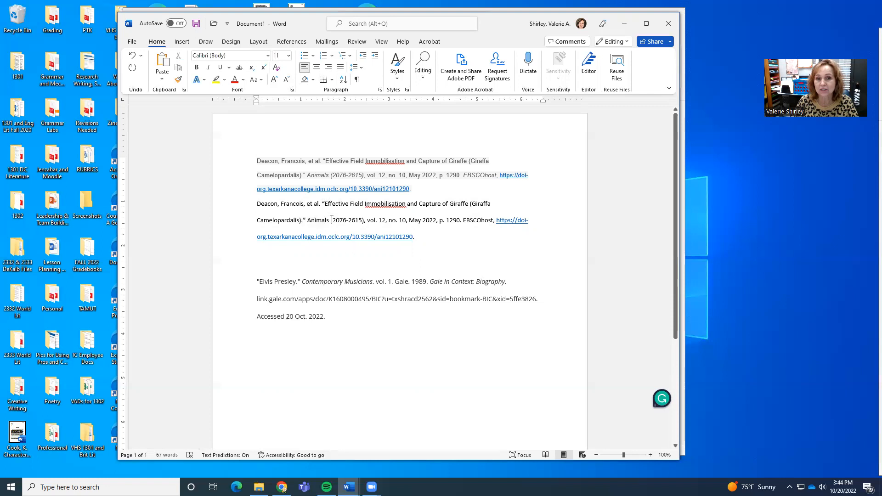
pyautogui.doubleClick(320, 221)
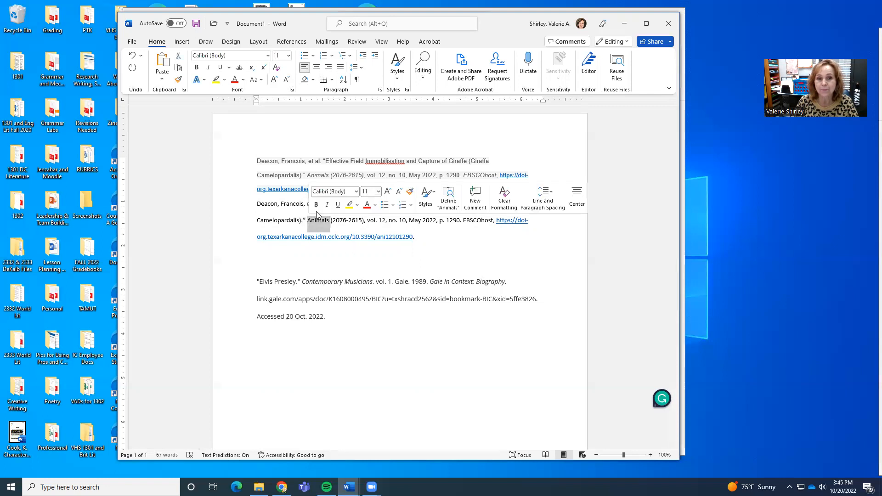
pyautogui.click(326, 205)
pyautogui.click(343, 250)
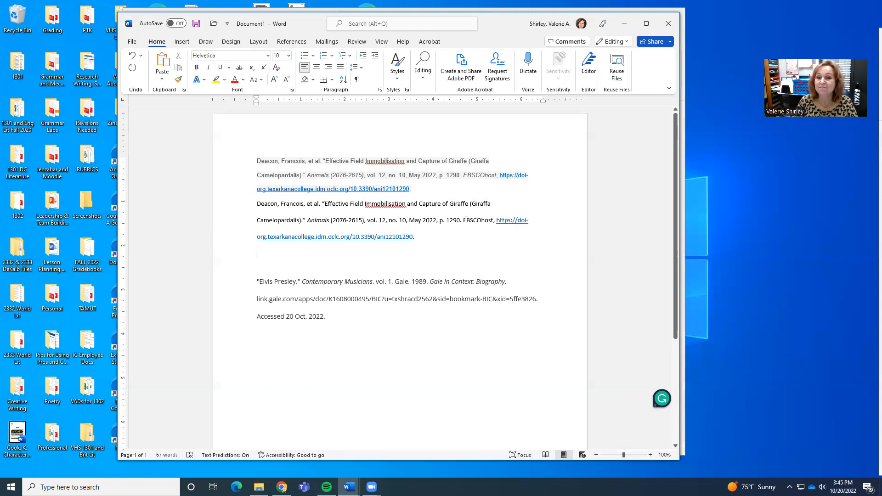
pyautogui.moveTo(465, 220); pyautogui.dragTo(493, 223)
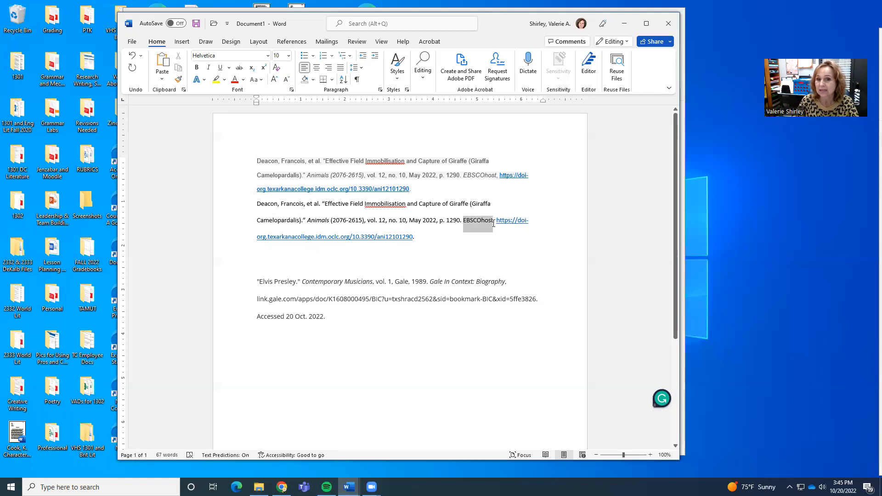
pyautogui.click(510, 208)
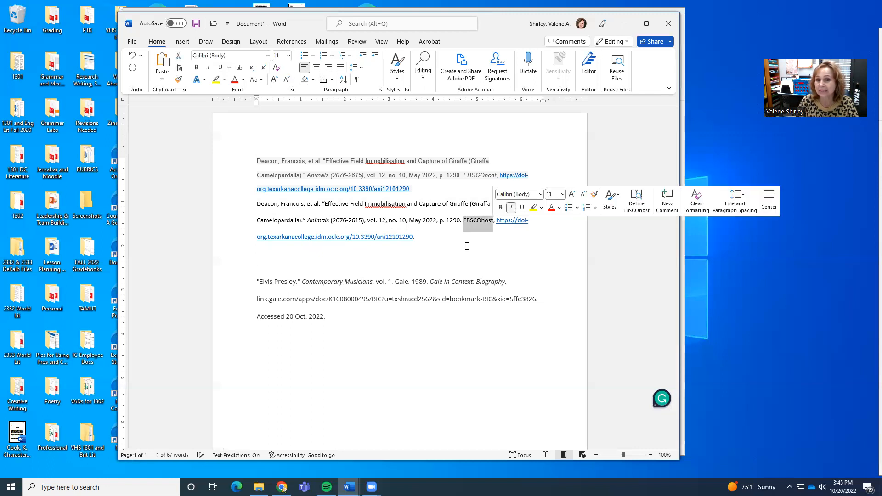
pyautogui.click(459, 251)
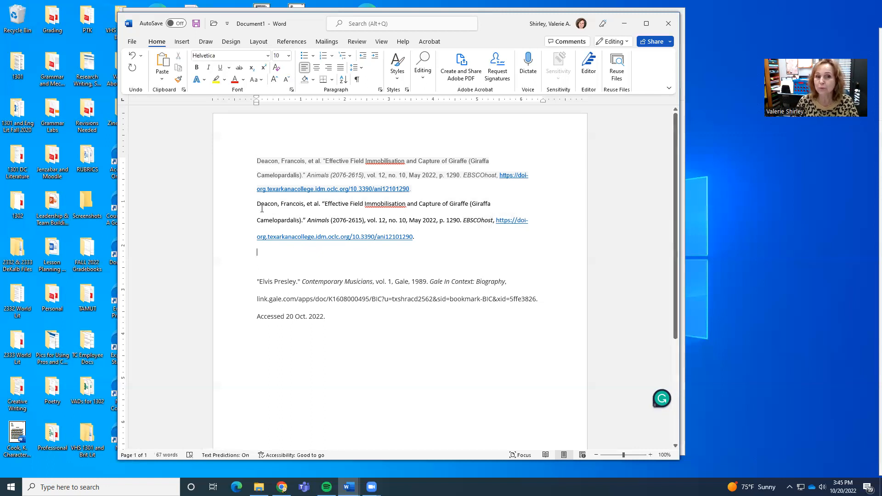
# Step: Set the whole duplicated giraffe article citation to Times New Roman, size 12
pyautogui.moveTo(256, 204); pyautogui.dragTo(499, 242)
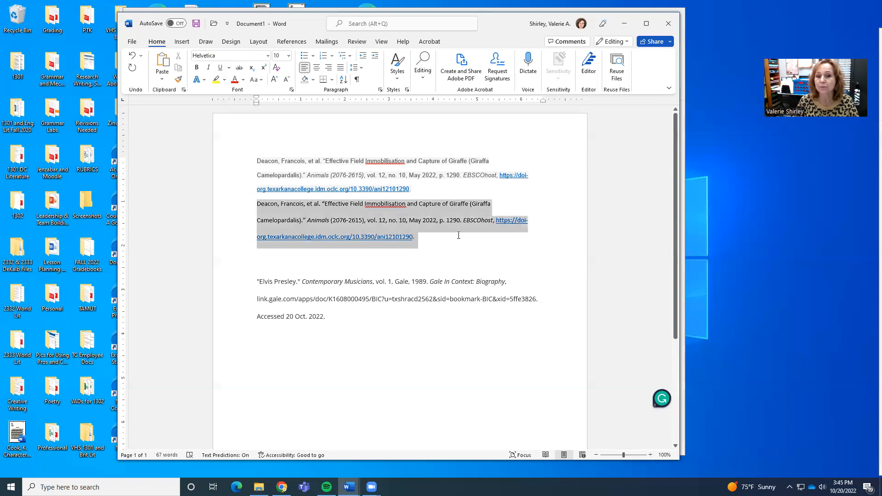
pyautogui.rightClick(359, 234)
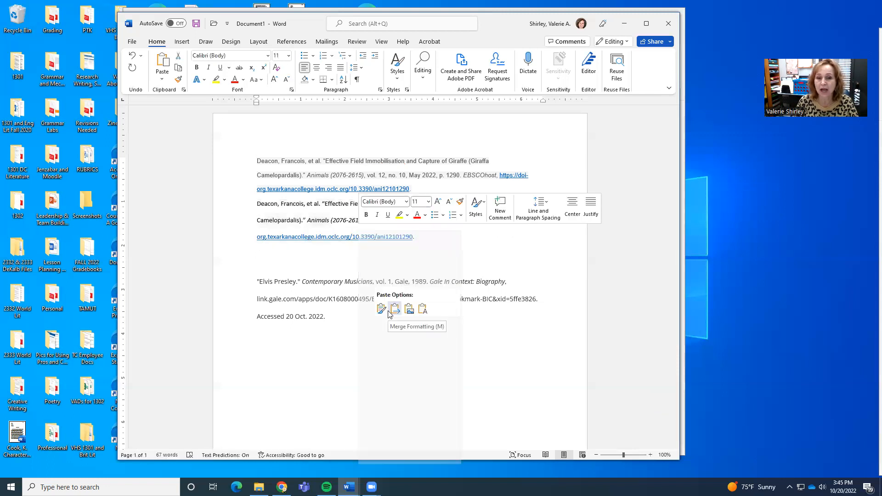
pyautogui.click(404, 204)
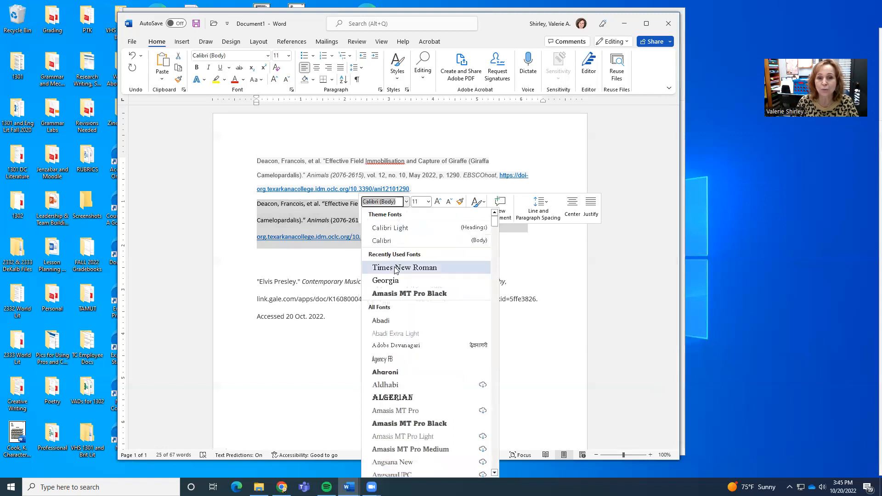
pyautogui.click(404, 268)
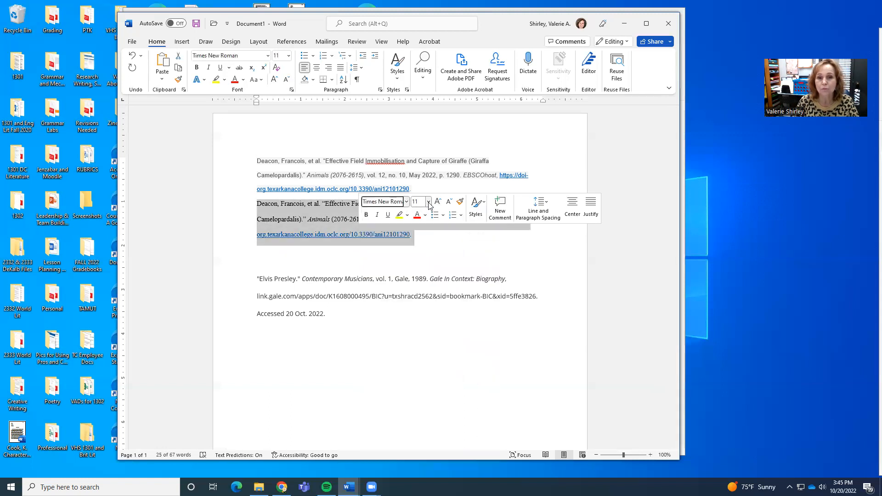
pyautogui.click(428, 202)
pyautogui.click(419, 256)
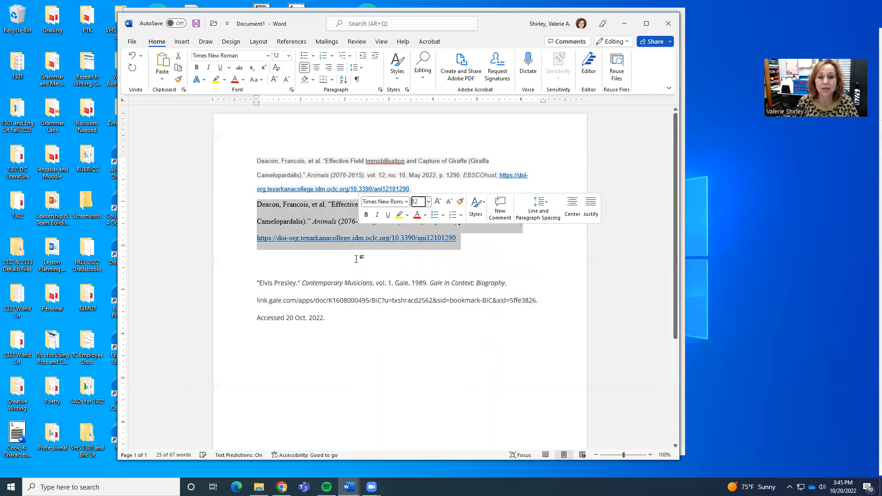
pyautogui.click(337, 225)
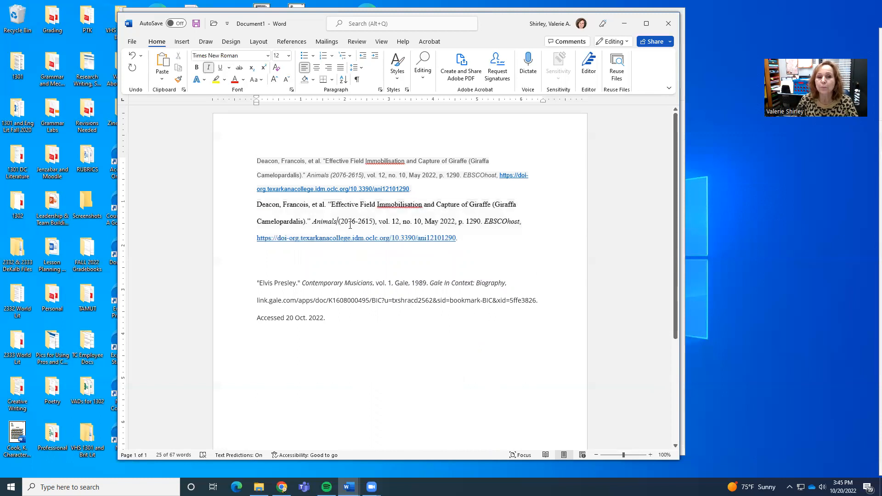
# Step: Apply a 0.5" hanging indent to the duplicated giraffe article citation
pyautogui.tripleClick(271, 209)
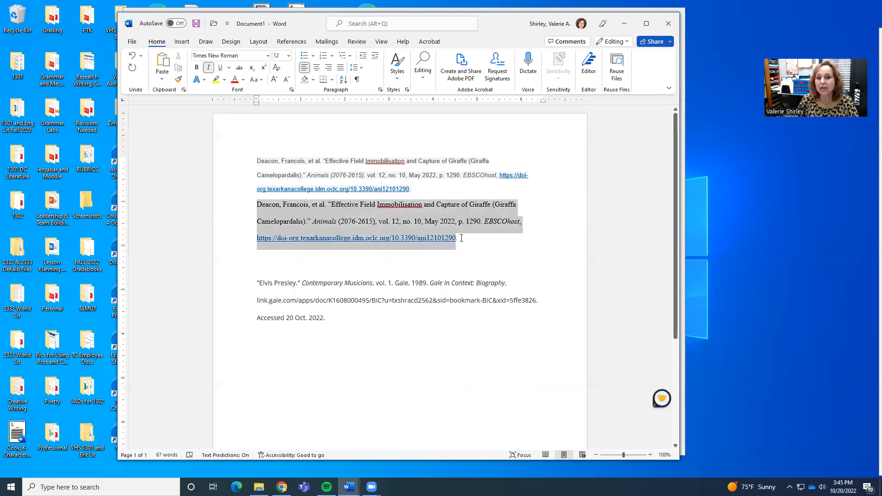
pyautogui.rightClick(343, 221)
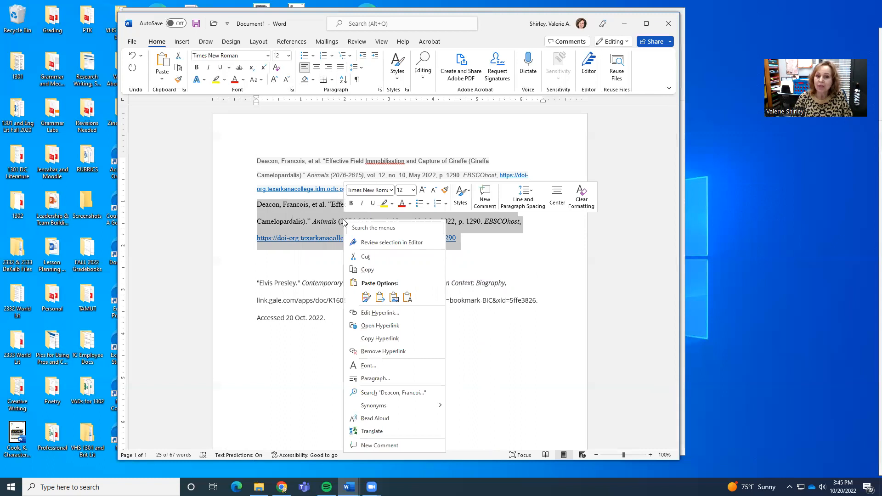
pyautogui.click(373, 378)
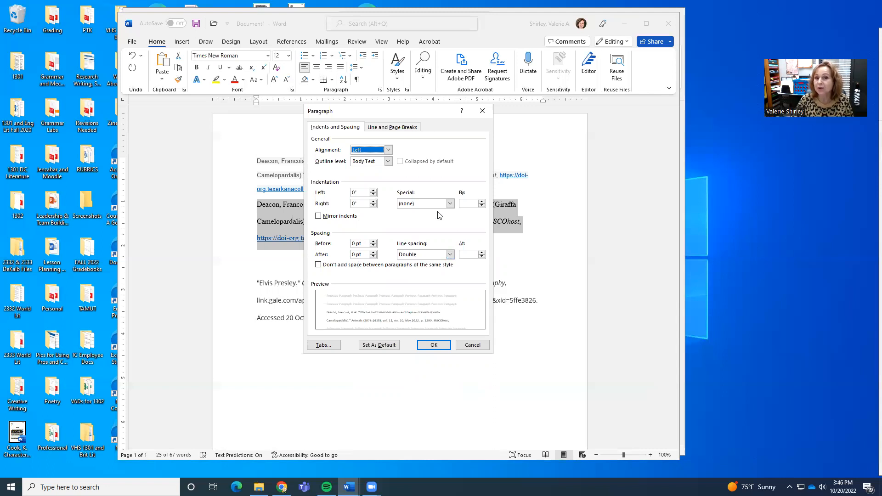
pyautogui.click(451, 203)
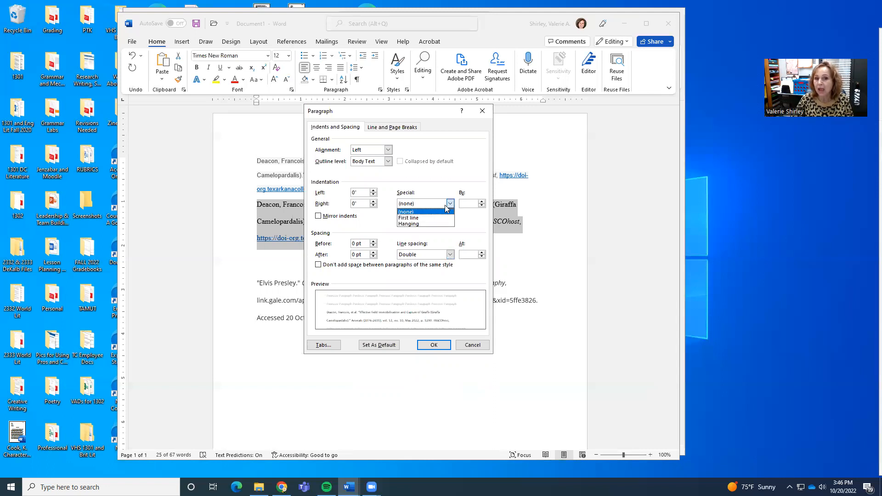
pyautogui.click(423, 224)
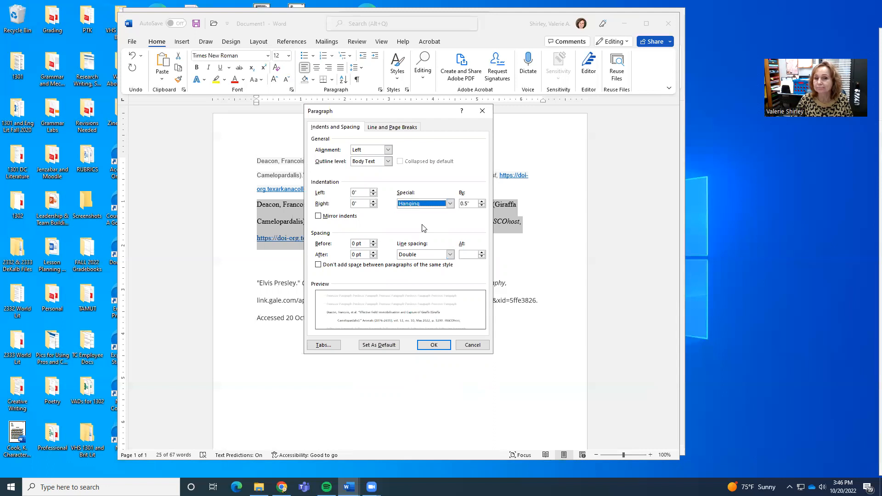
pyautogui.click(426, 344)
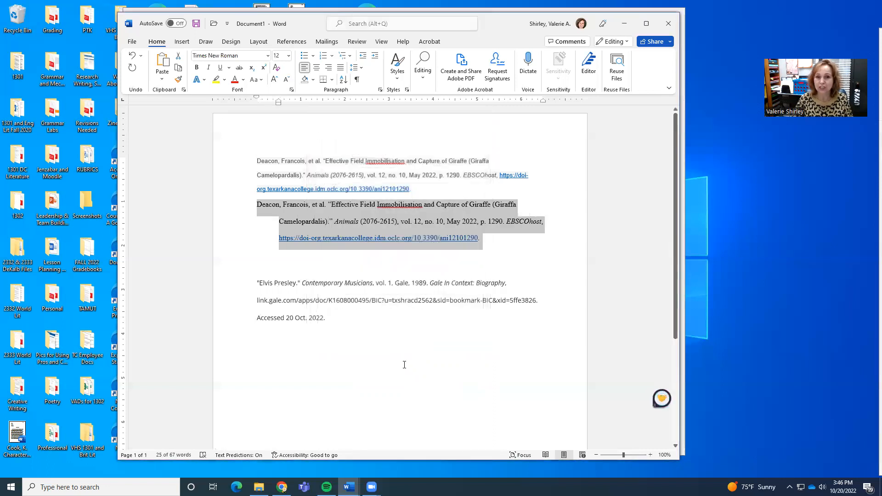
# Step: Delete the original giraffe article citation above the reformatted copy
pyautogui.click(404, 363)
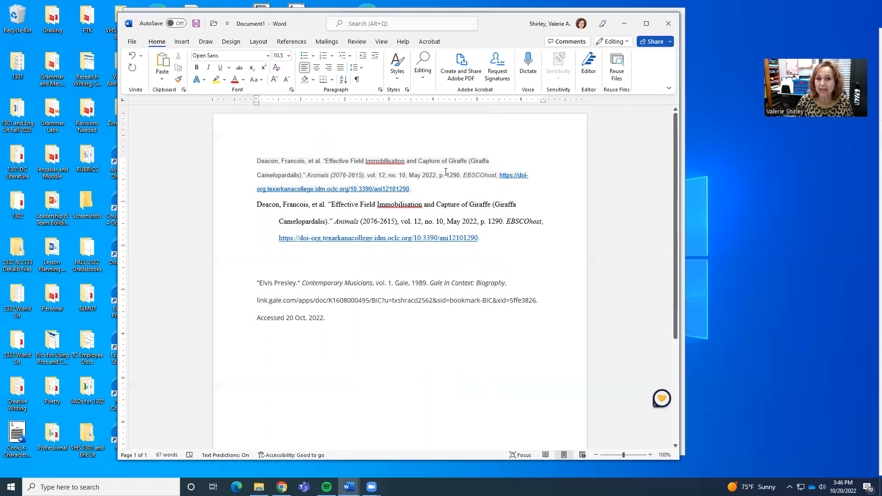
pyautogui.moveTo(411, 189); pyautogui.dragTo(253, 156)
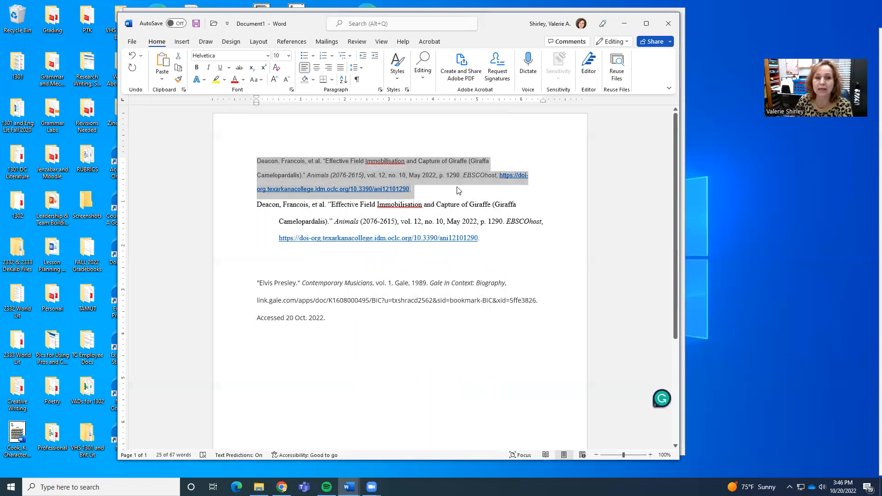
pyautogui.press('Delete')
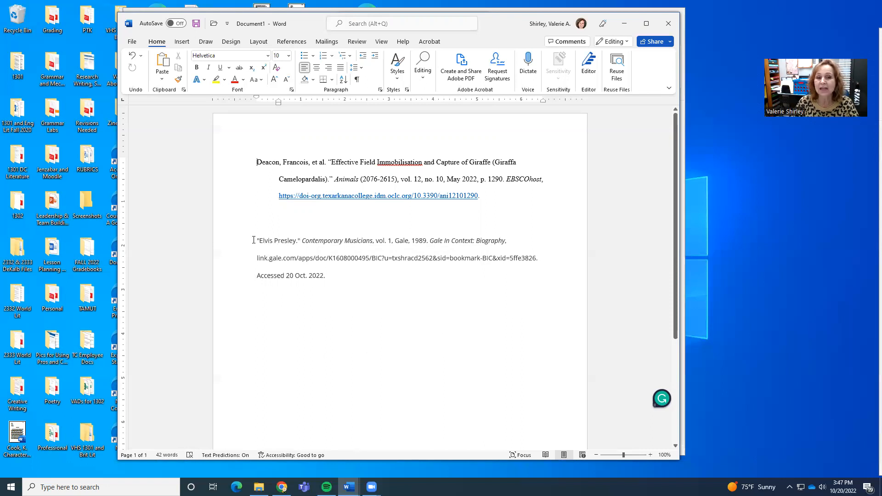
pyautogui.moveTo(253, 239); pyautogui.dragTo(329, 276)
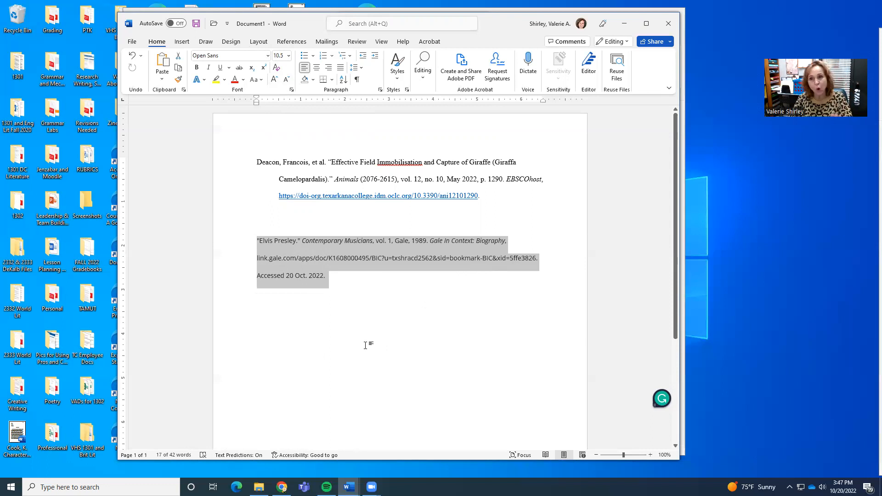
pyautogui.rightClick(295, 266)
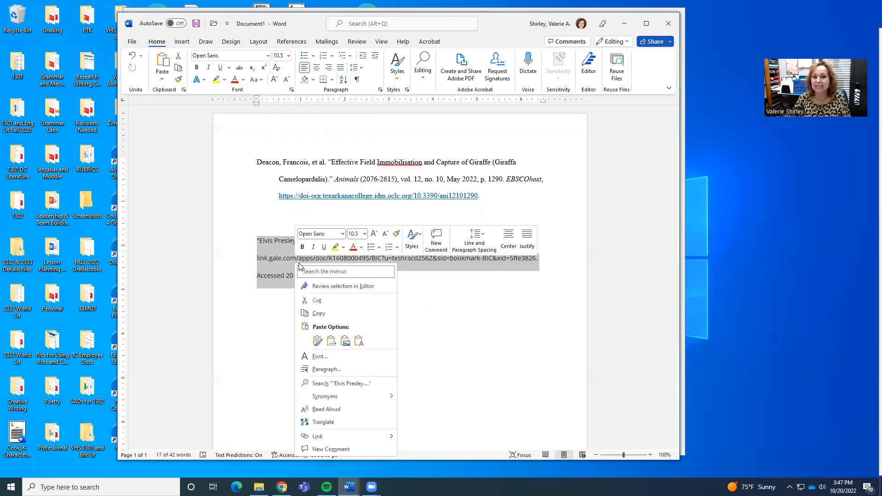
pyautogui.click(318, 313)
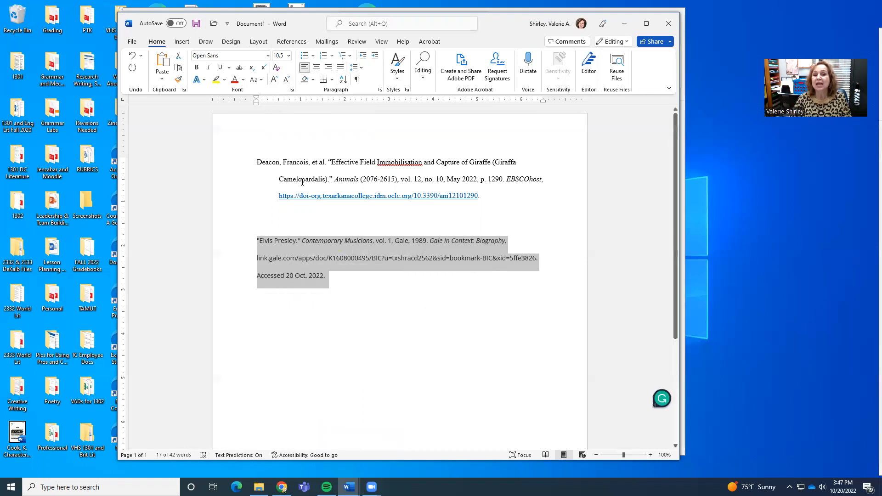
pyautogui.click(263, 211)
pyautogui.rightClick(263, 212)
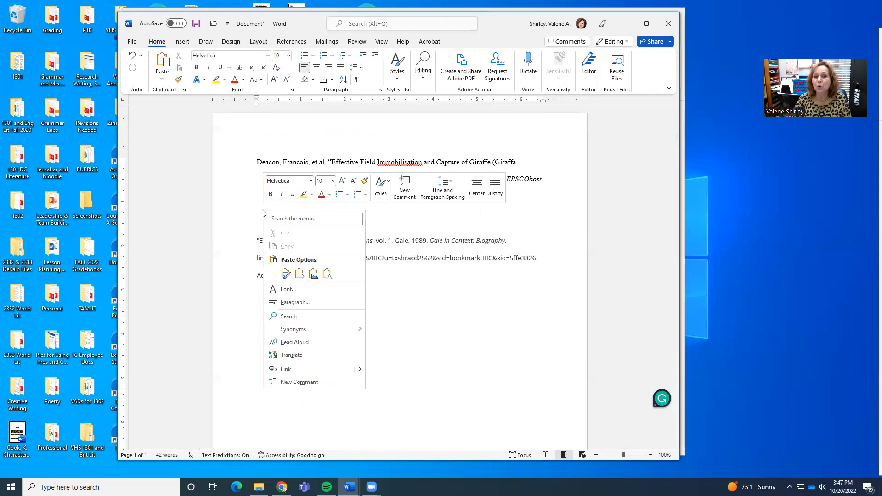
pyautogui.click(299, 275)
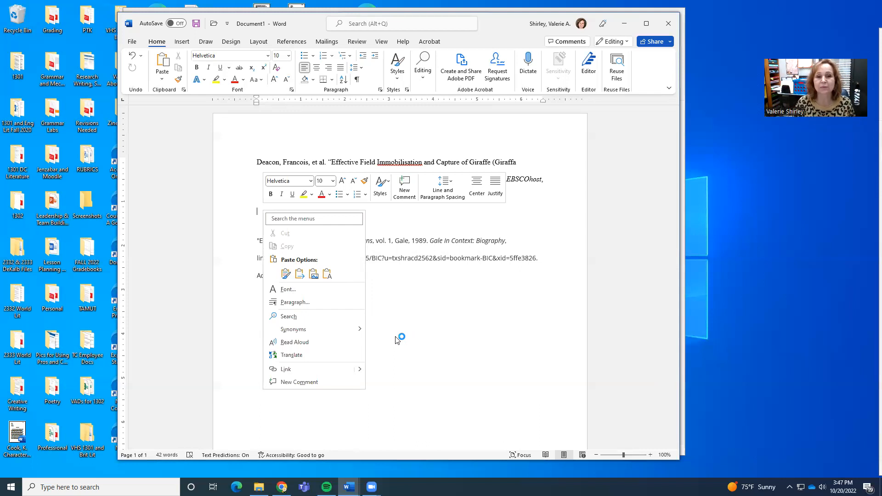
pyautogui.click(401, 336)
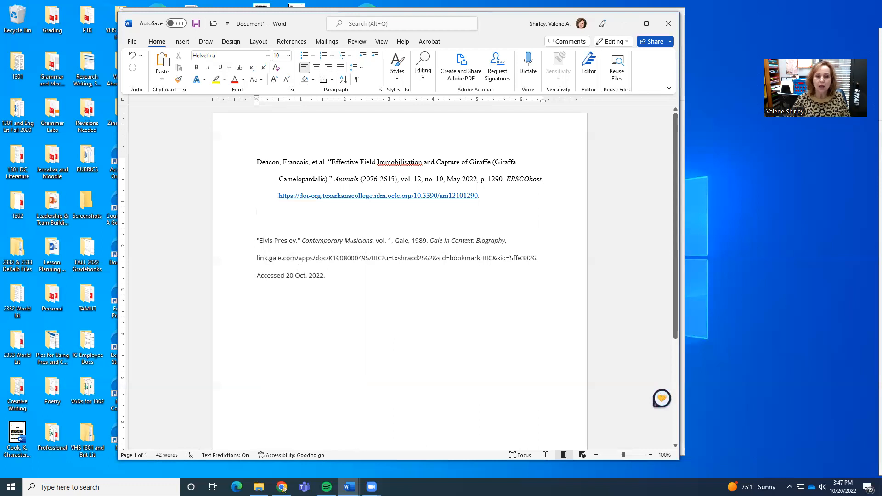
# Step: Clear all formatting from the "Elvis Presley" citation and set it to Times New Roman, size 12
pyautogui.moveTo(256, 239); pyautogui.dragTo(335, 282)
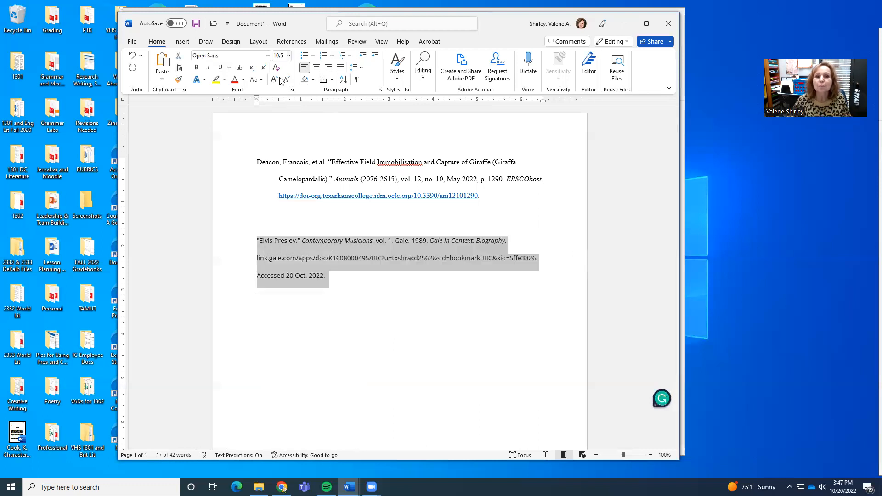
pyautogui.click(276, 67)
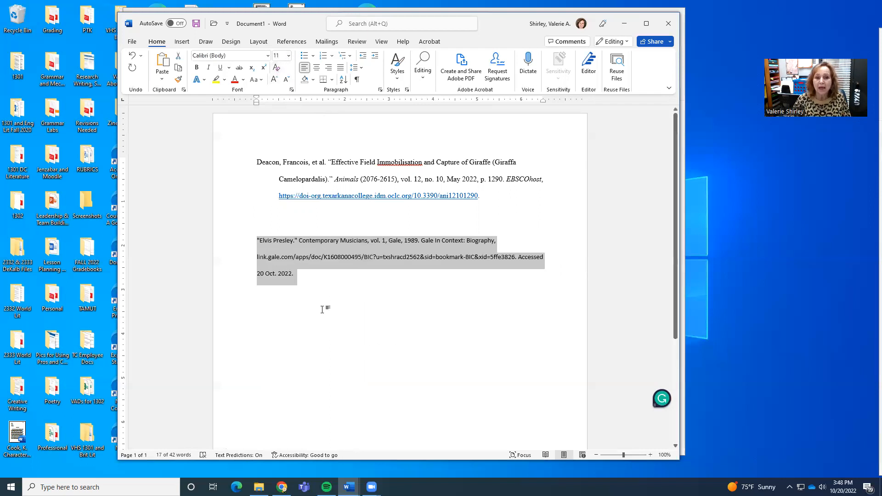
pyautogui.rightClick(315, 243)
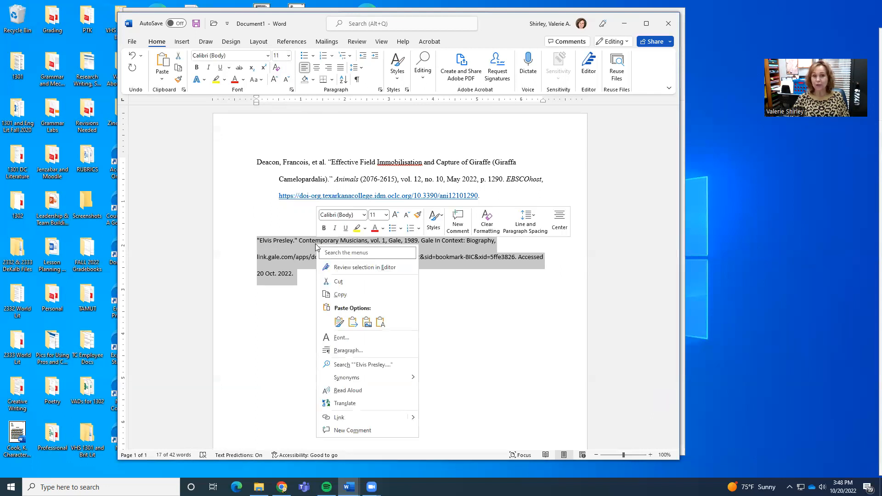
pyautogui.click(366, 215)
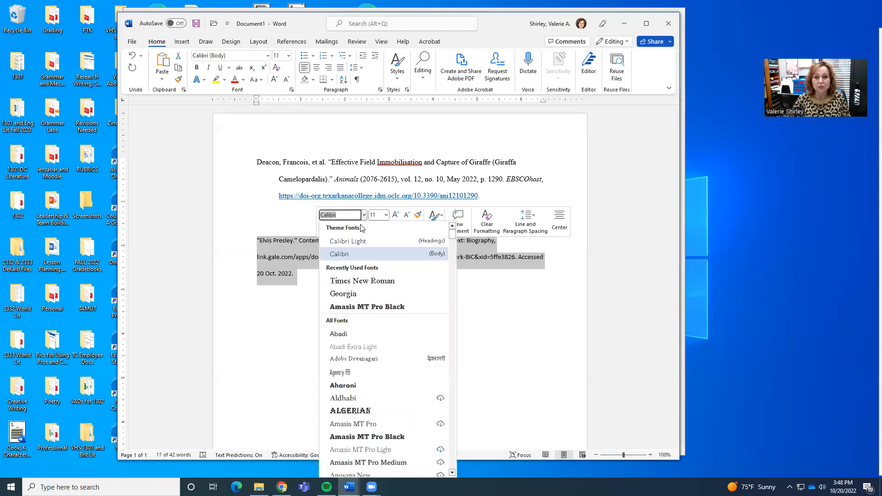
pyautogui.click(360, 280)
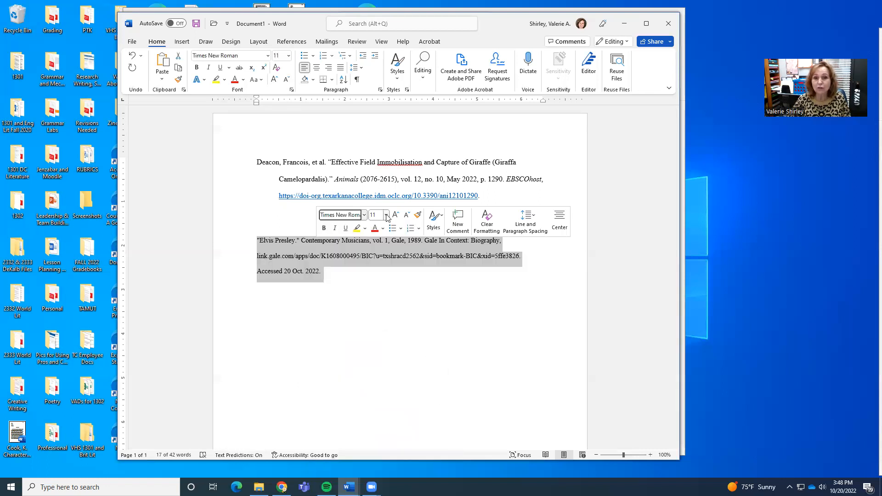
pyautogui.click(386, 214)
pyautogui.click(377, 269)
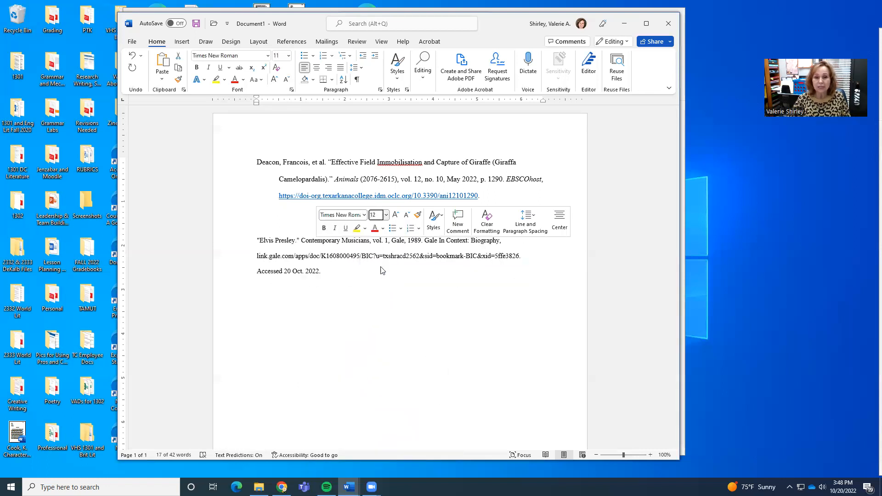
# Step: Apply a 0.5" hanging indent to the "Elvis Presley" citation
pyautogui.rightClick(354, 262)
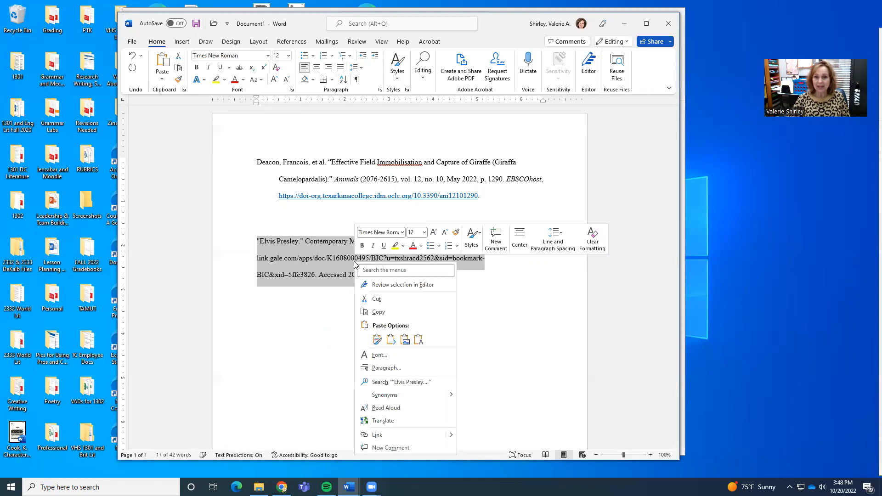
pyautogui.click(386, 368)
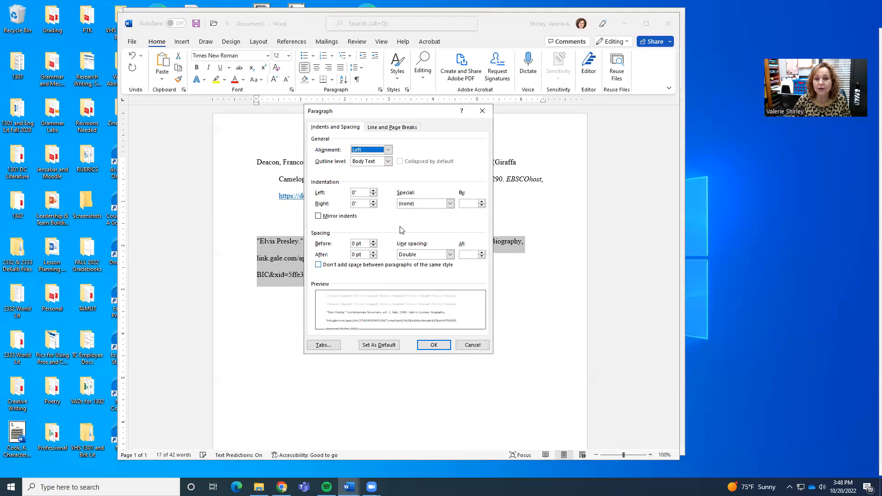
pyautogui.click(449, 204)
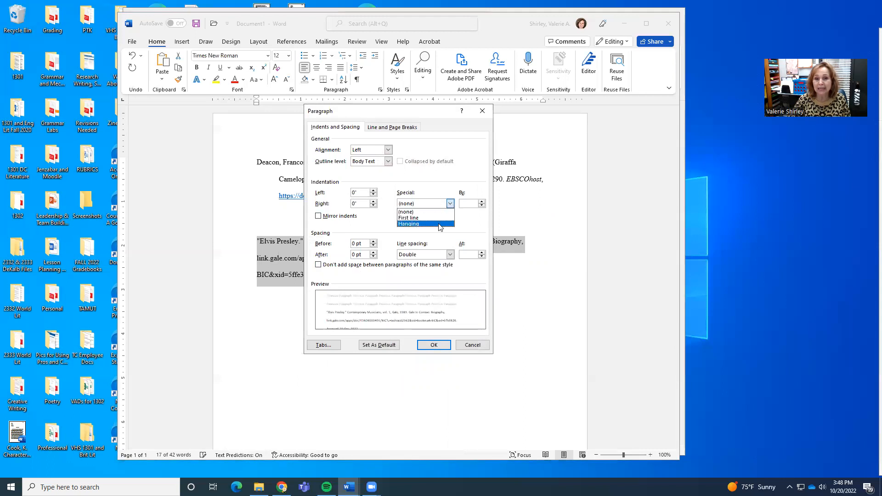
pyautogui.click(448, 222)
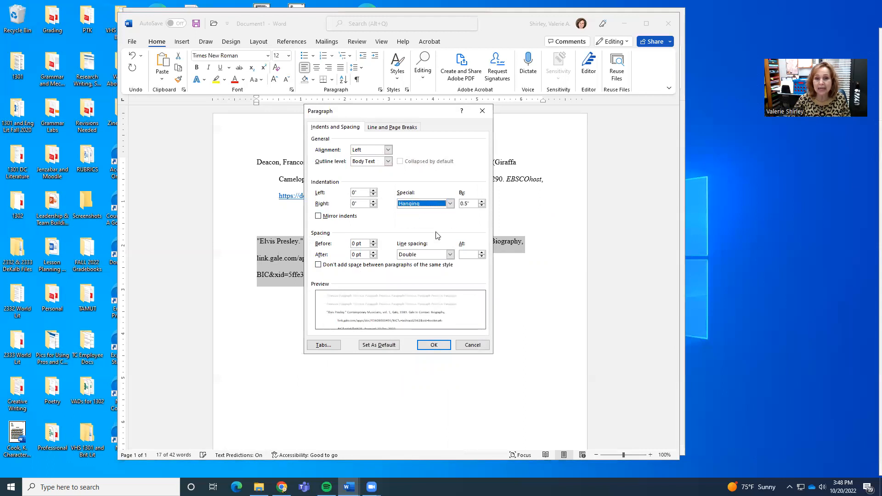
pyautogui.click(439, 346)
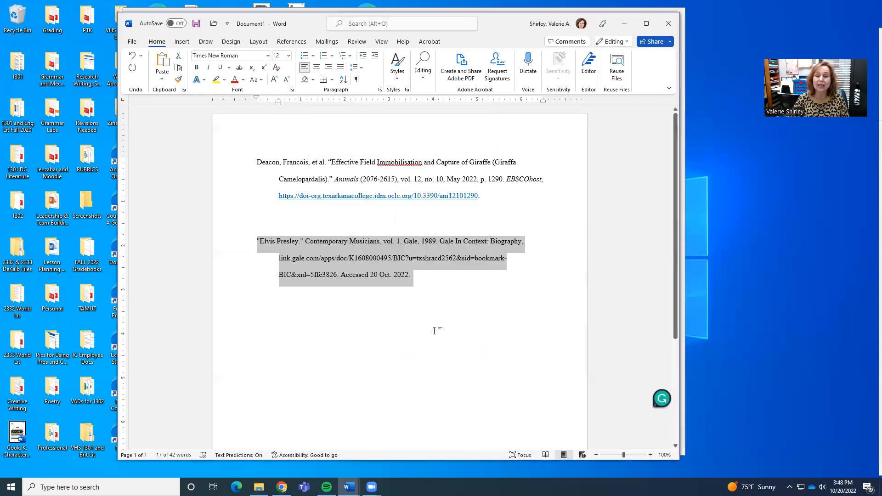
pyautogui.click(434, 330)
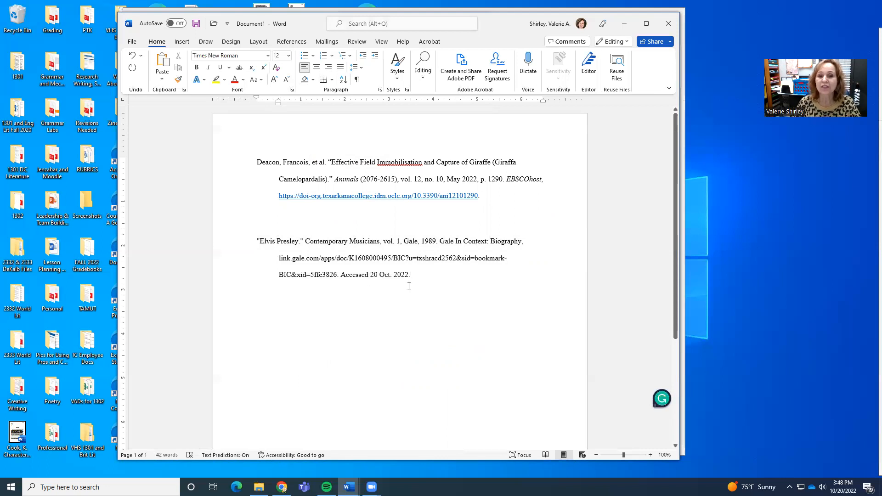
# Step: Italicize "Gale," and "Gale In Context: Biography" in the "Elvis Presley" citation
pyautogui.moveTo(404, 241); pyautogui.dragTo(419, 239)
pyautogui.click(437, 224)
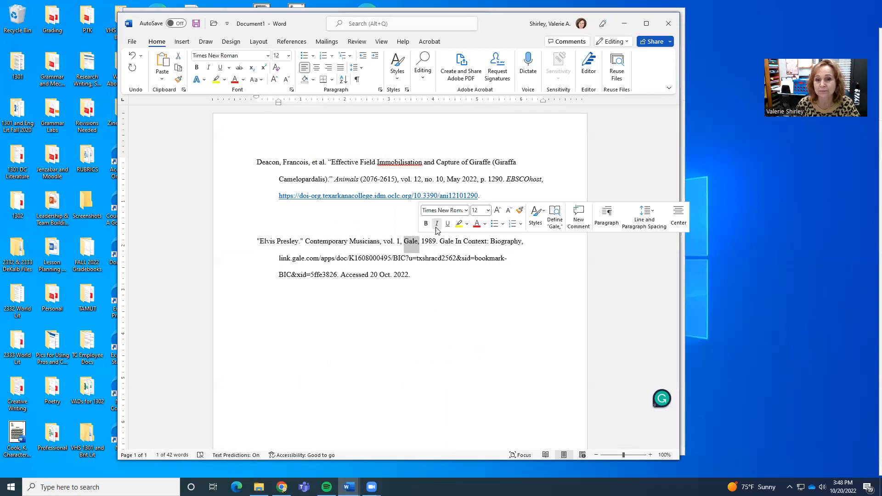
pyautogui.moveTo(438, 242); pyautogui.dragTo(509, 240)
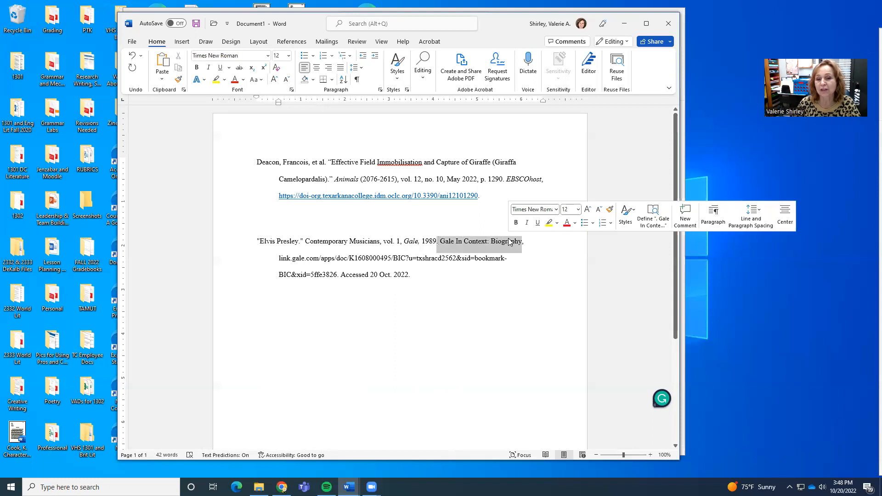
pyautogui.click(510, 240)
pyautogui.moveTo(440, 241); pyautogui.dragTo(522, 243)
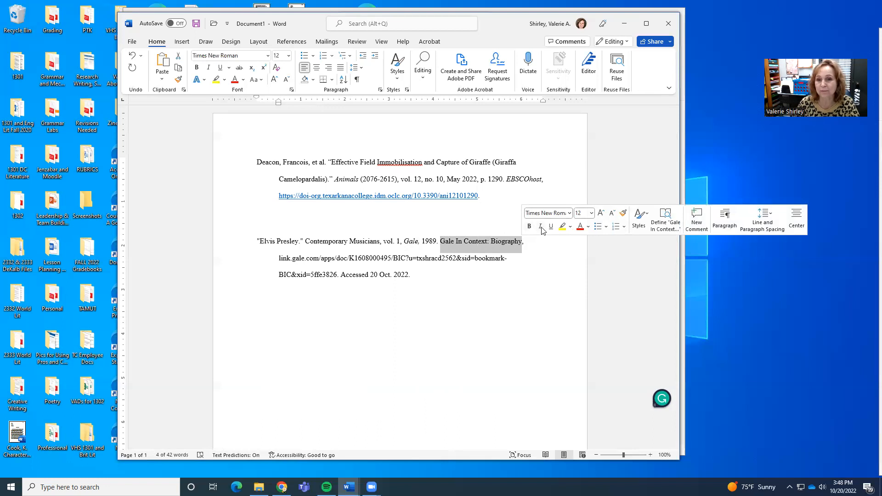
pyautogui.click(540, 225)
pyautogui.click(480, 307)
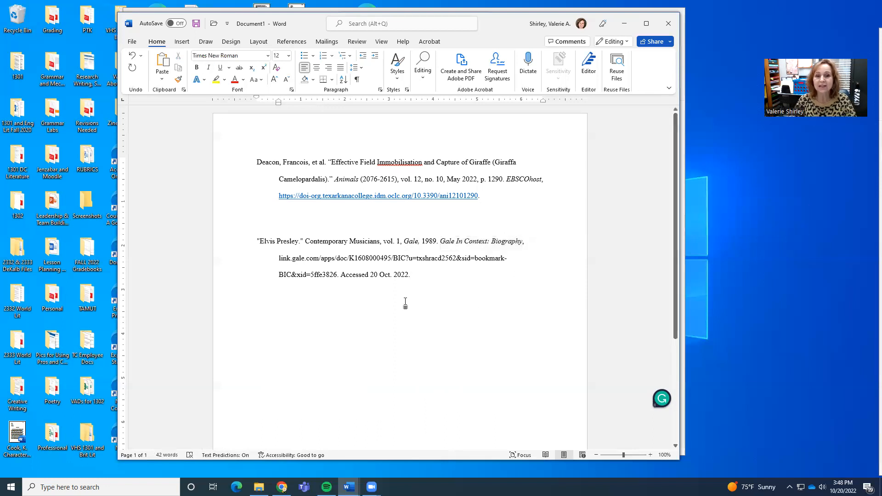
# Step: Remove the blank lines between the giraffe article citation and the "Elvis Presley" citation
pyautogui.click(309, 226)
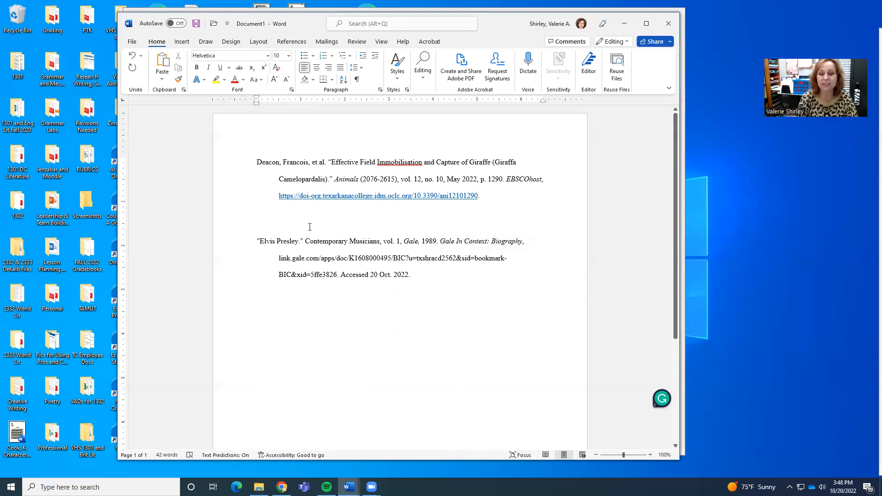
pyautogui.press('BackSpace')
pyautogui.press('BackSpace')
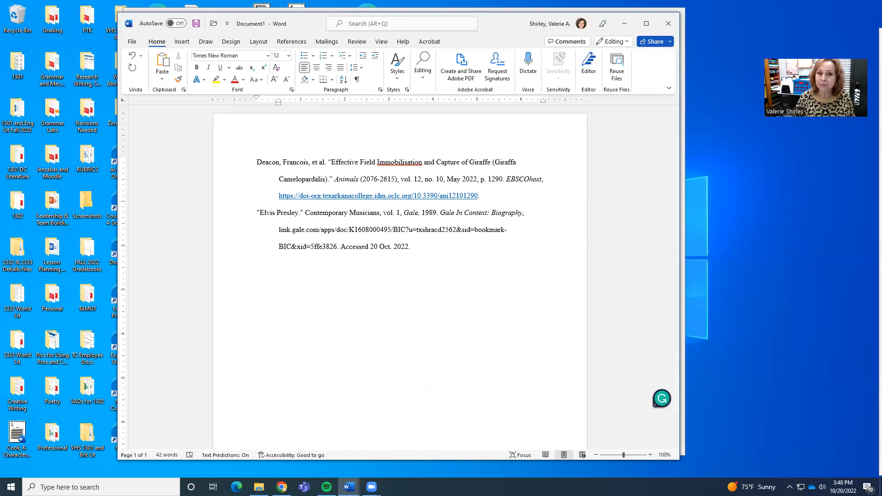
# Step: Add a centered "Works Cited" heading on a new line above the giraffe article citation
pyautogui.click(258, 162)
pyautogui.press('Return')
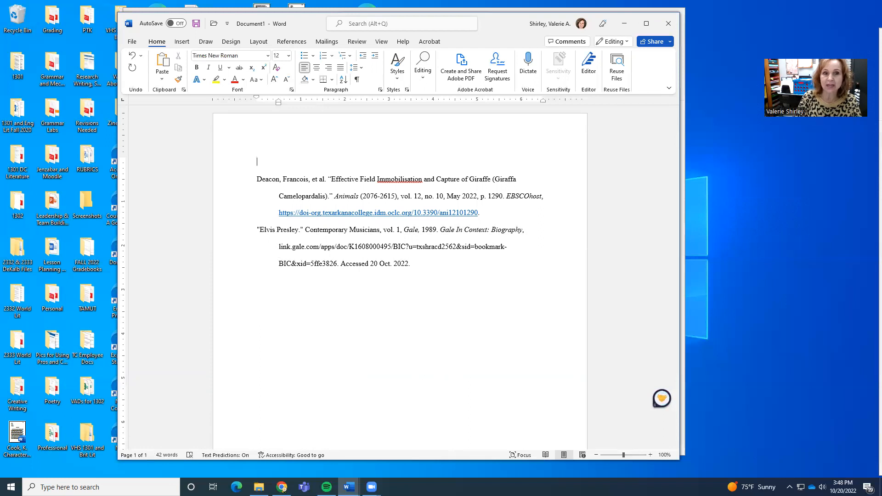
pyautogui.click(316, 68)
pyautogui.write('Wo')
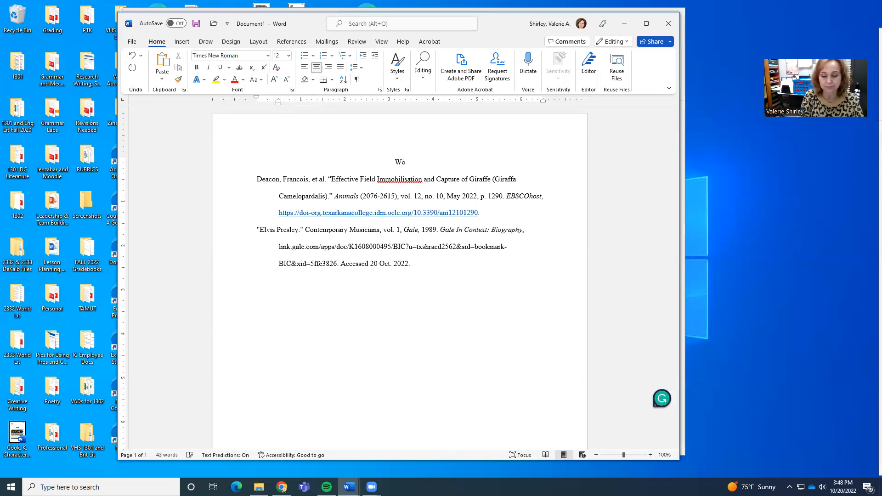
pyautogui.write('rks Cited')
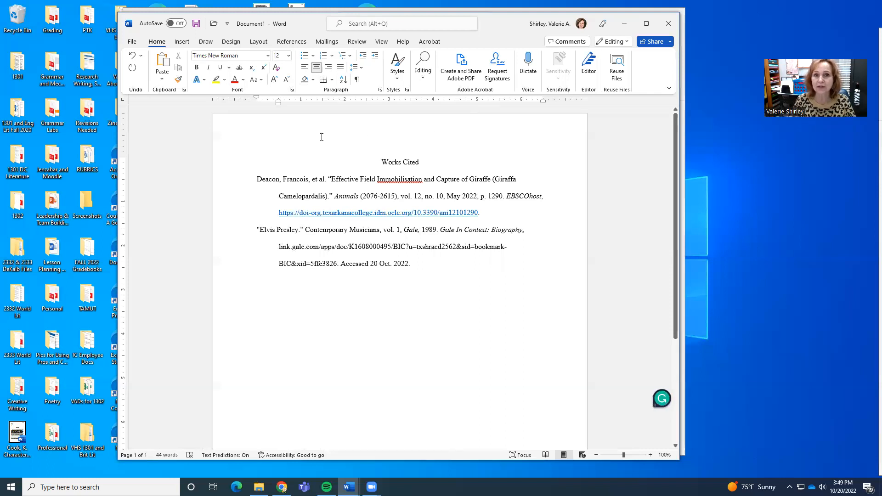
# Step: Insert a Plain Number 3 page number at the top of the page and enter the author's last name before it
pyautogui.click(182, 42)
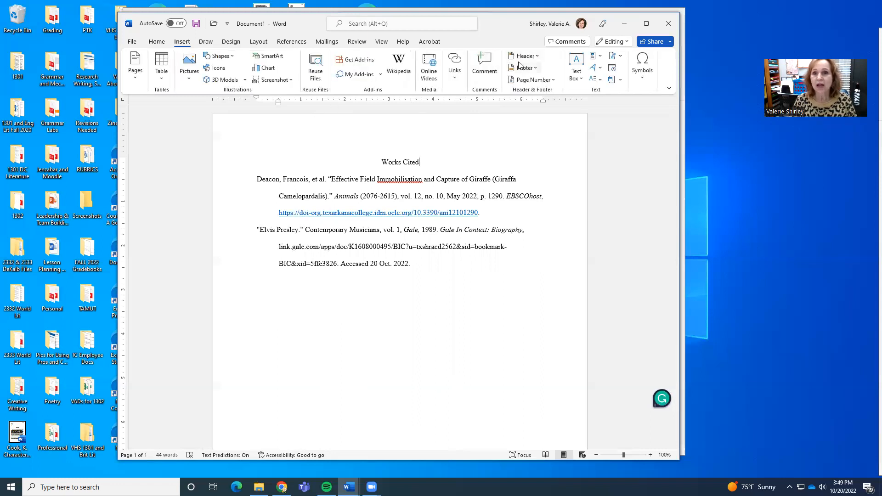
pyautogui.click(533, 80)
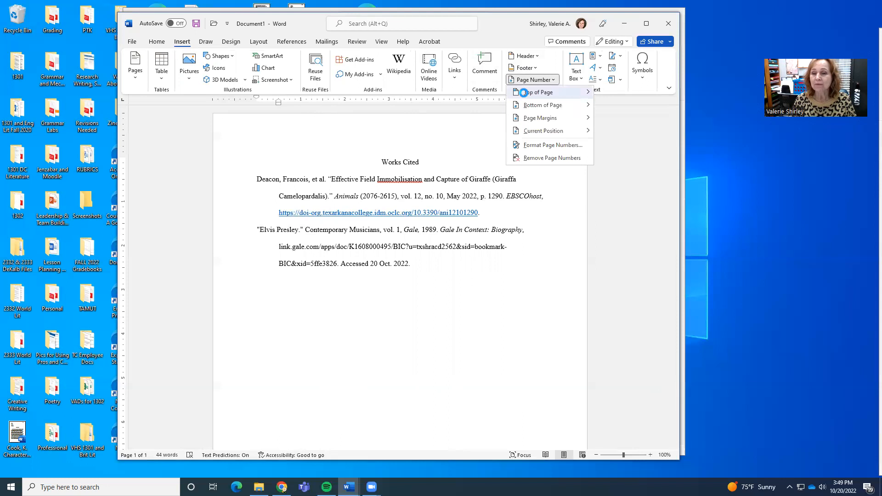
pyautogui.moveTo(524, 92)
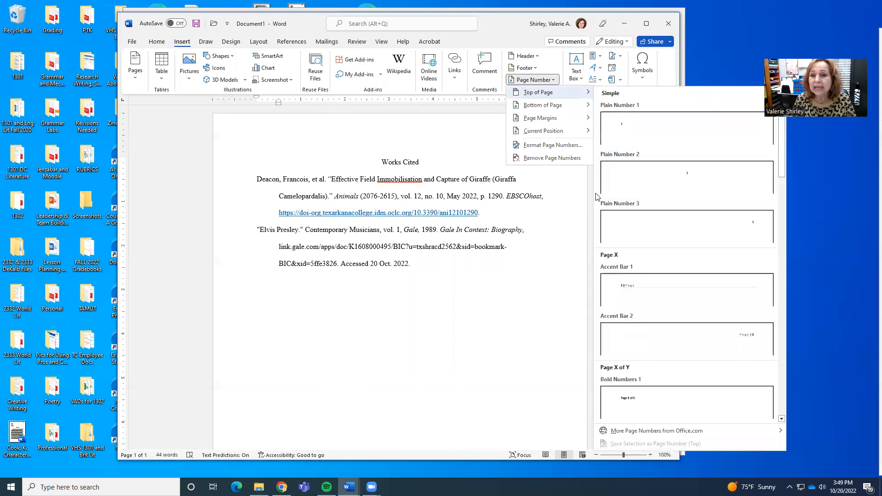
pyautogui.click(666, 239)
pyautogui.write('Shirley 1')
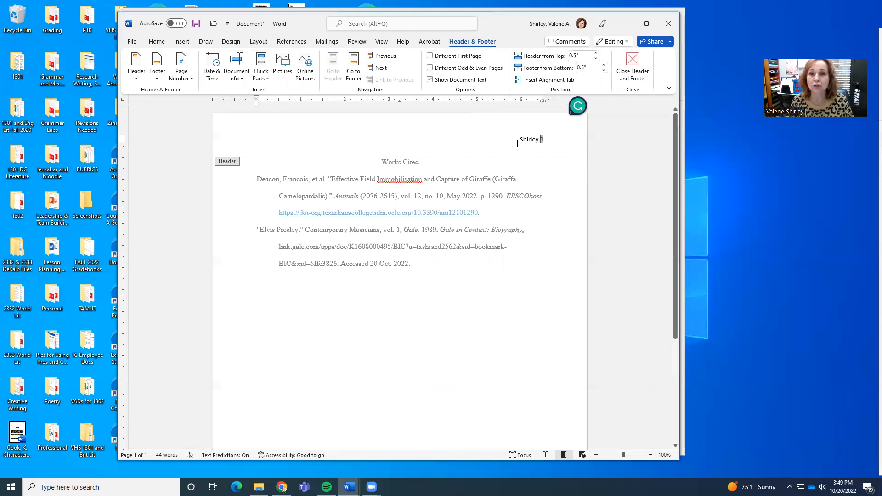
# Step: Set the header's last name and page number to Times New Roman, size 12, and return to the document body
pyautogui.moveTo(526, 139); pyautogui.dragTo(553, 141)
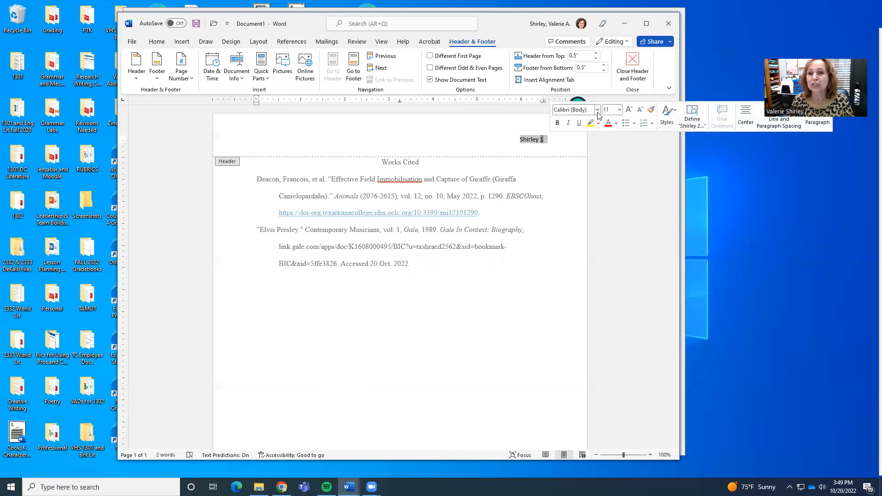
pyautogui.click(597, 110)
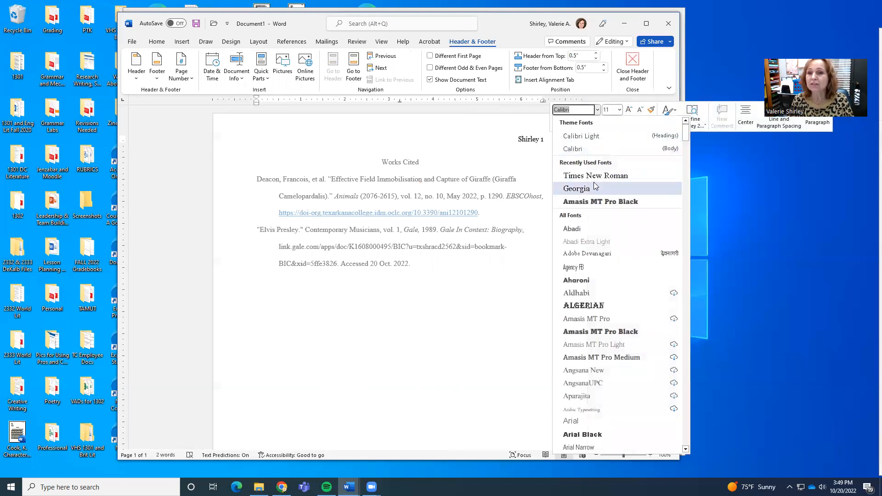
pyautogui.click(594, 173)
pyautogui.click(620, 110)
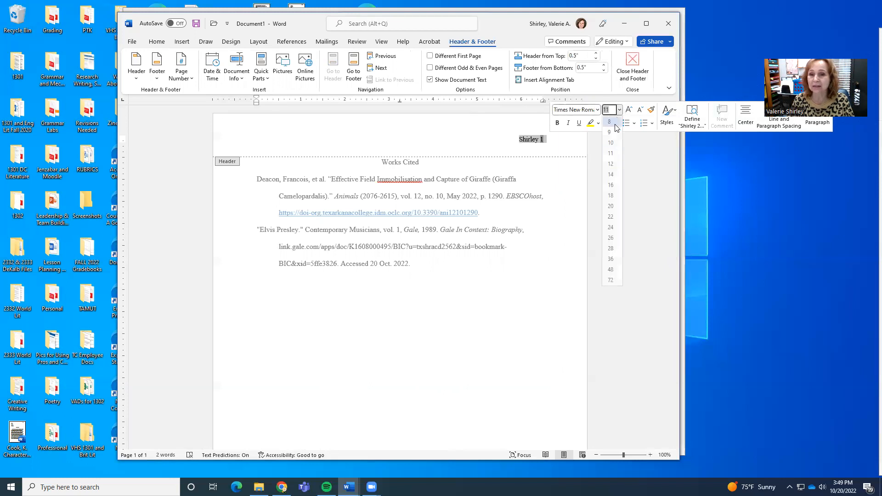
pyautogui.click(612, 164)
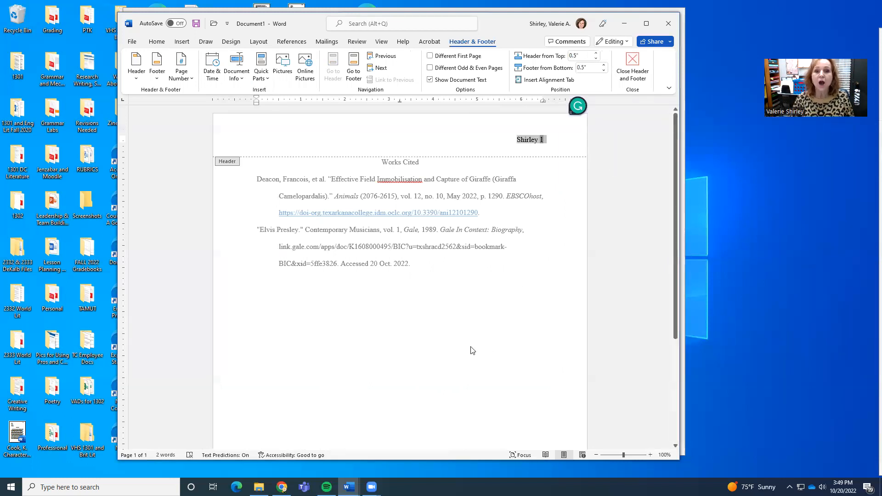
pyautogui.doubleClick(472, 349)
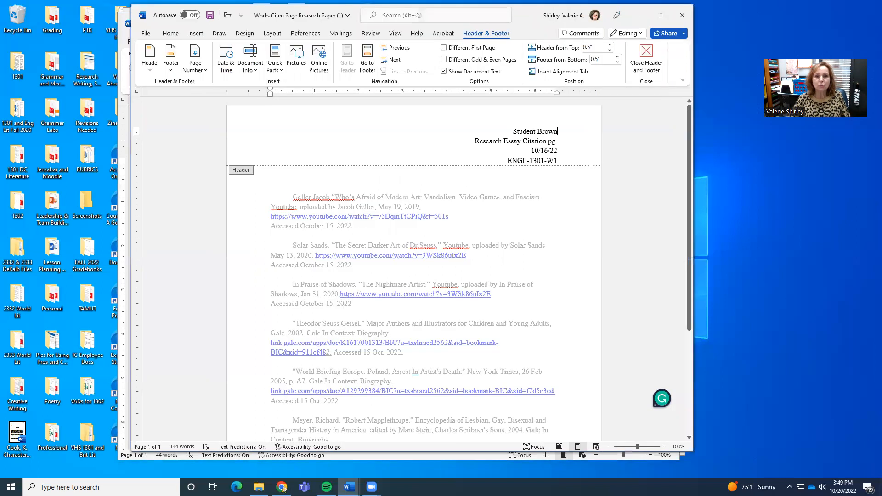
# Step: Leave the header of "Works Cited Page Research Paper (1)" and review how its citations are formatted and ordered
pyautogui.doubleClick(477, 227)
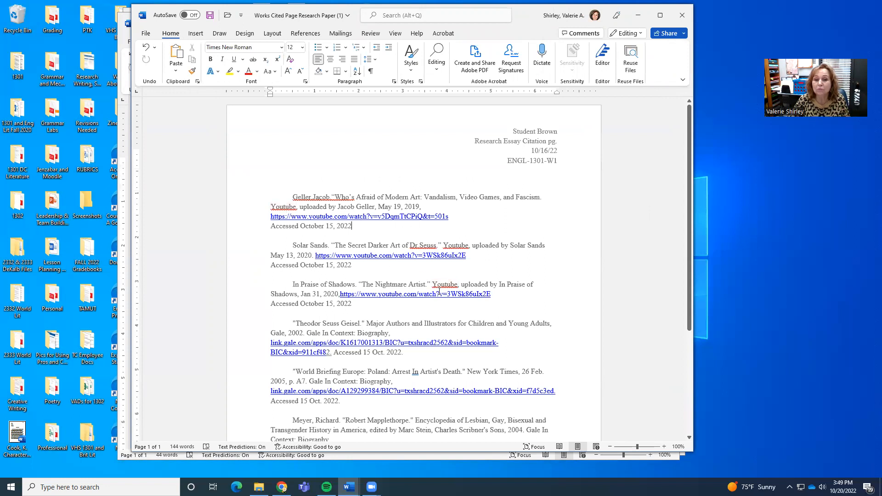
pyautogui.scroll(-1, 439, 291)
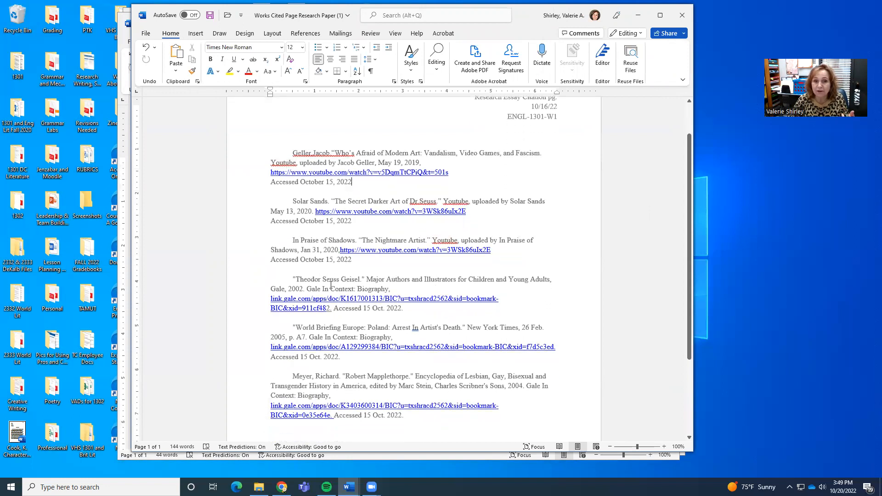
pyautogui.scroll(-1, 330, 285)
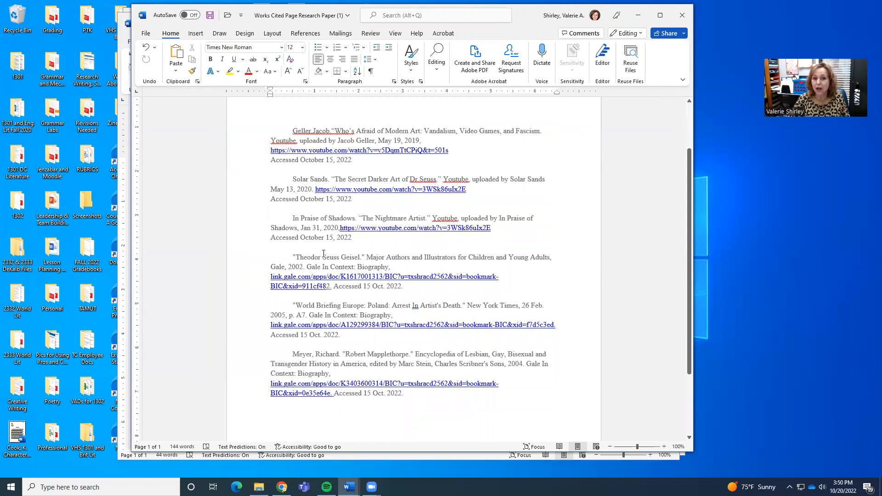
pyautogui.scroll(1, 323, 254)
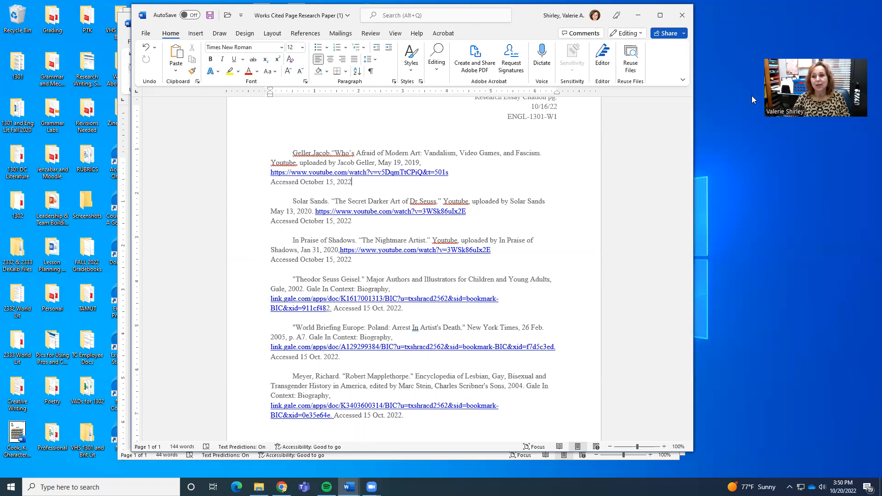
pyautogui.click(710, 61)
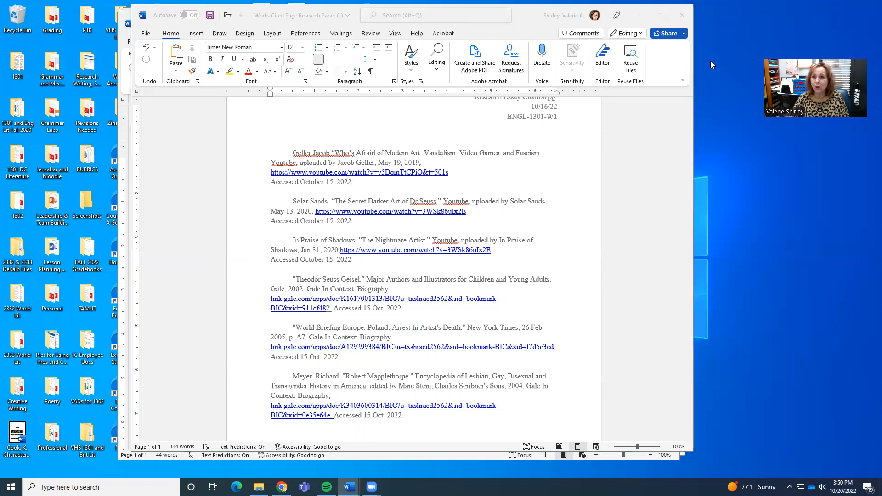
pyautogui.click(611, 10)
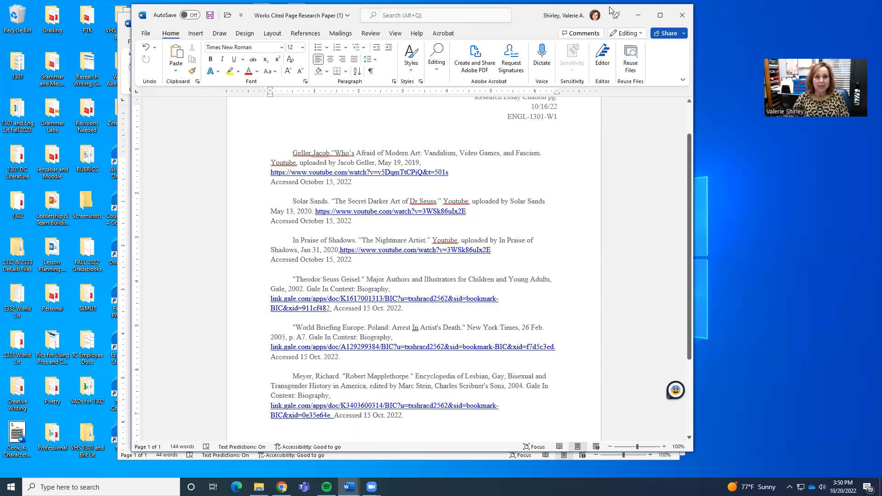
pyautogui.click(610, 8)
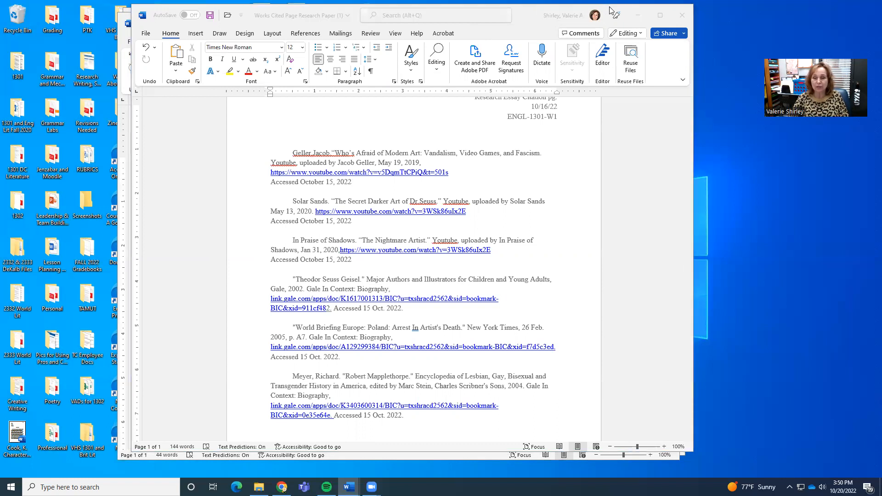